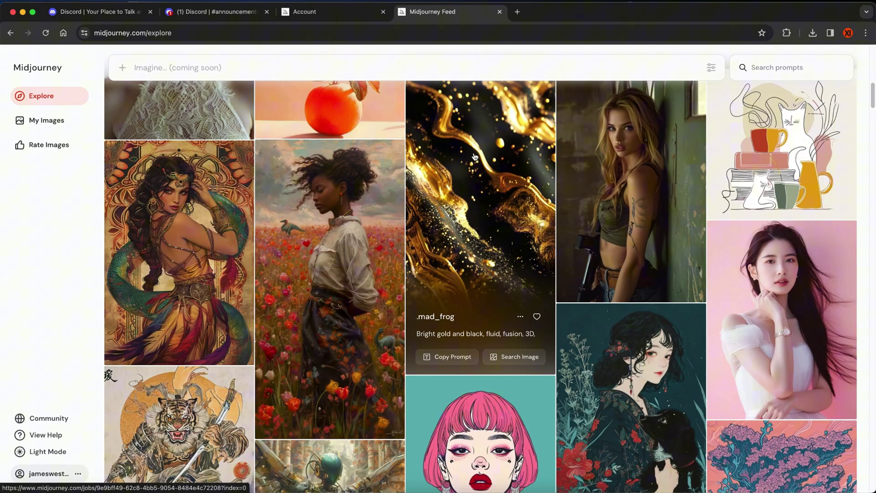
scroll(474, 157, up, 10)
scroll(474, 137, up, 10)
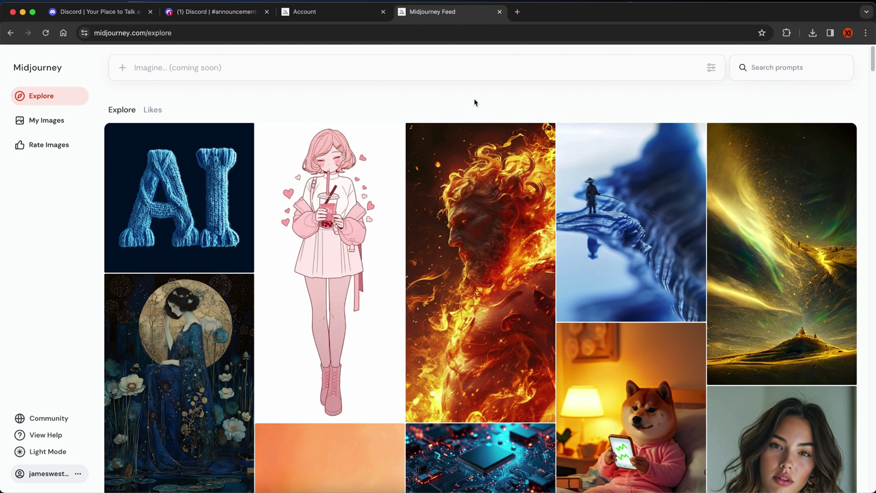
scroll(475, 205, down, 3)
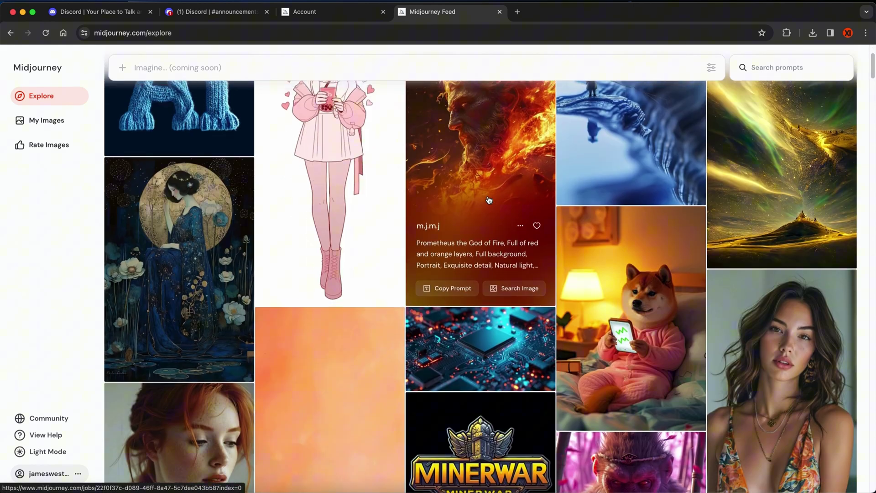
scroll(615, 240, down, 2)
scroll(667, 258, down, 3)
scroll(547, 273, down, 3)
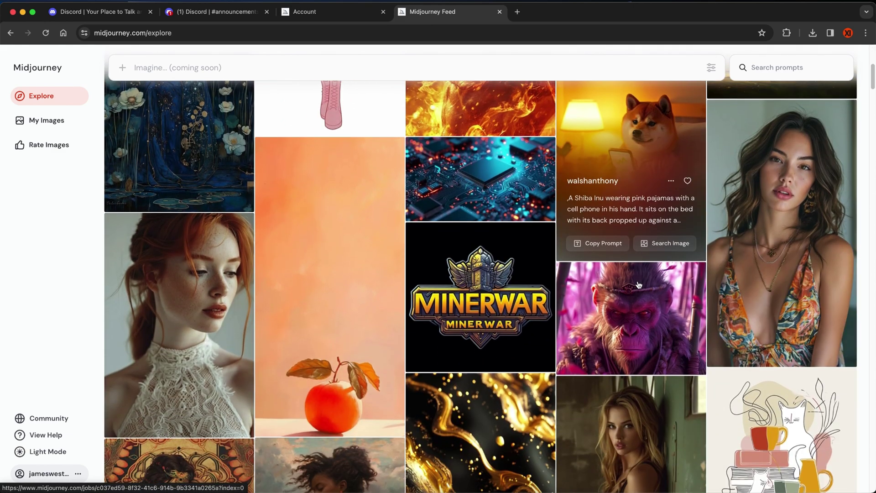
scroll(480, 280, down, 2)
scroll(520, 274, down, 3)
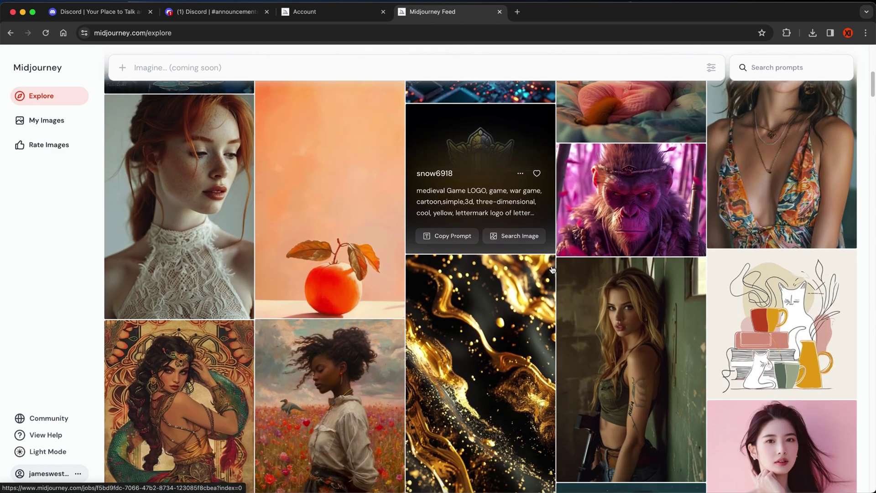
scroll(520, 274, down, 1)
- Open the art nouveau serpent priestess tarot image in detail view
click(206, 294)
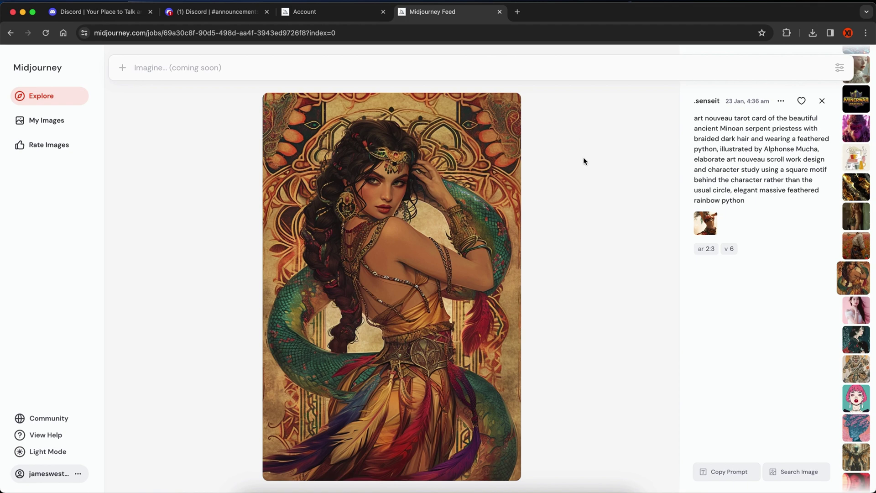
- Browse down the community images to the red-headdress portrait and view it full size
key(Down)
key(Down)
key(Down)
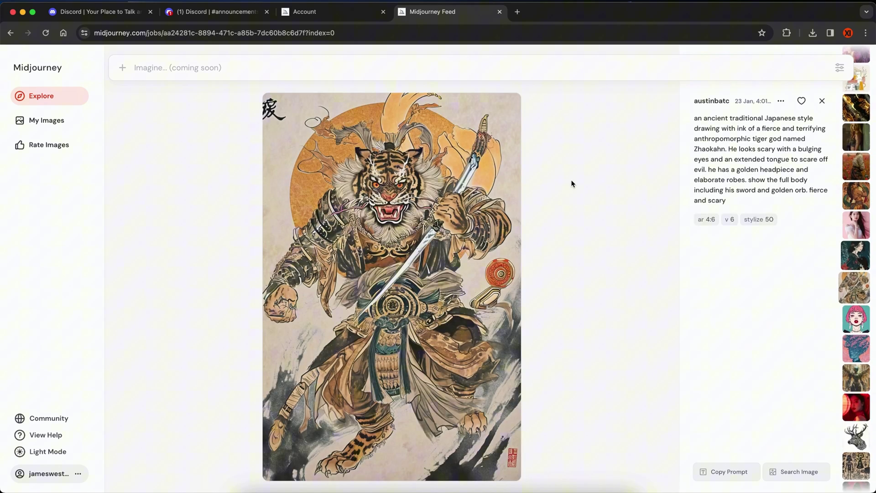
key(Down)
key(Down)
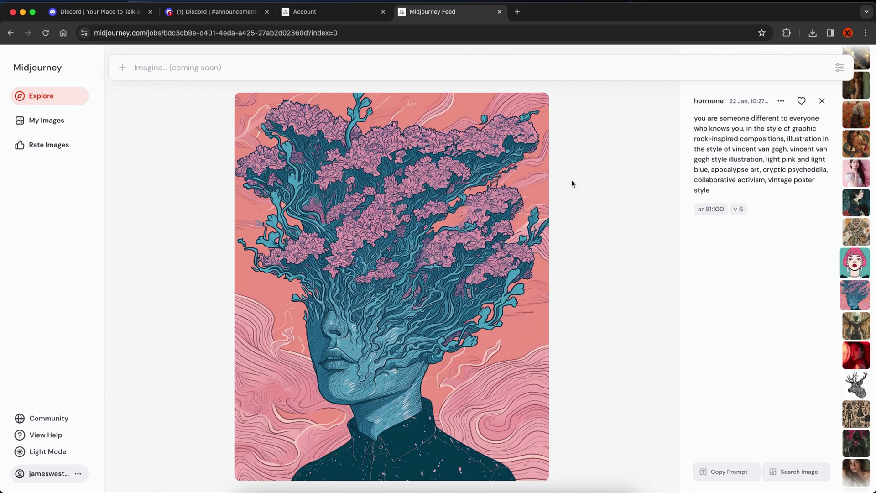
key(Down)
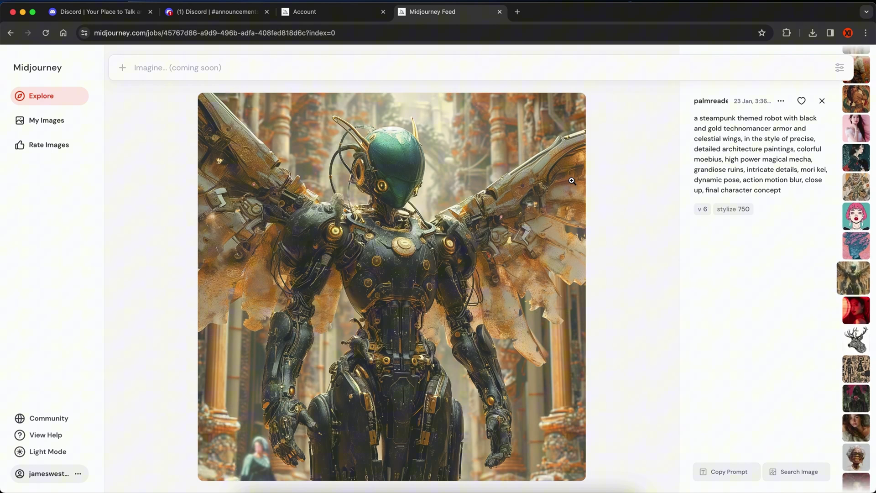
key(Down)
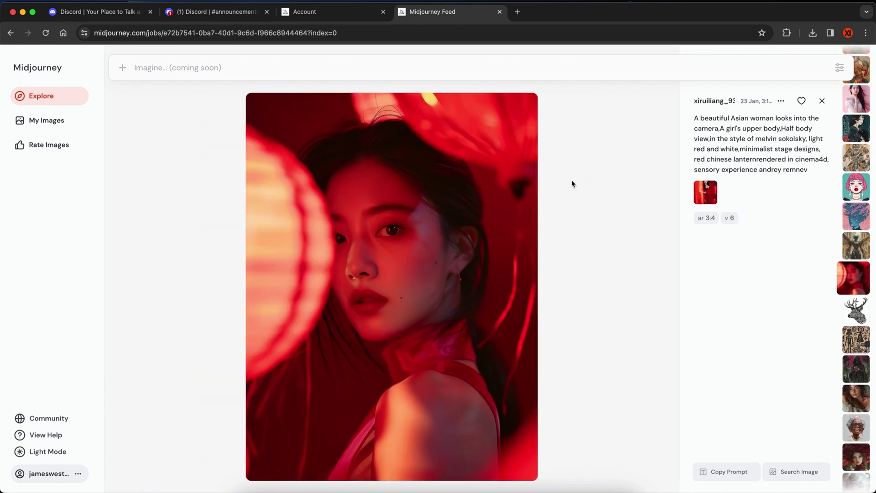
key(Down)
key(Down)
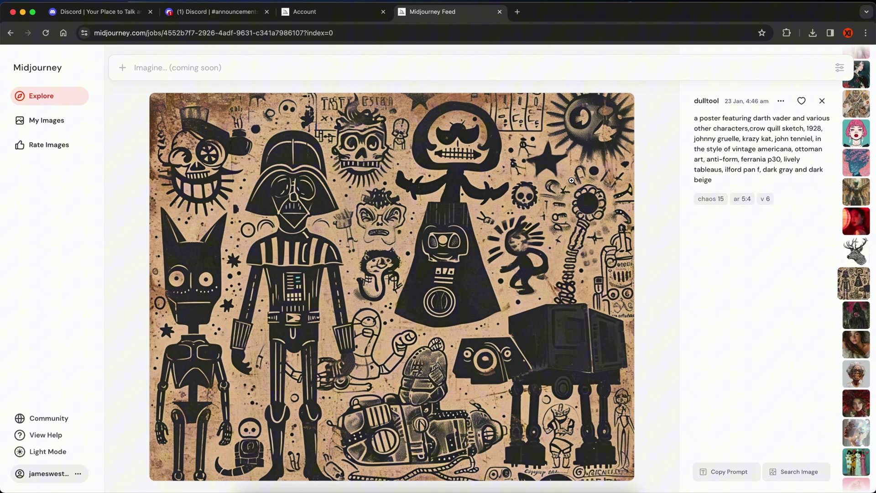
key(Down)
key(Down)
key(Down)
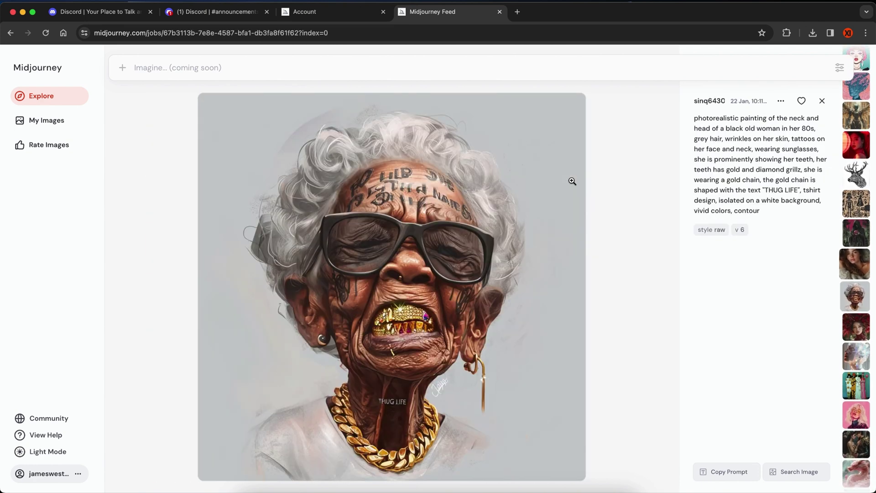
key(Down)
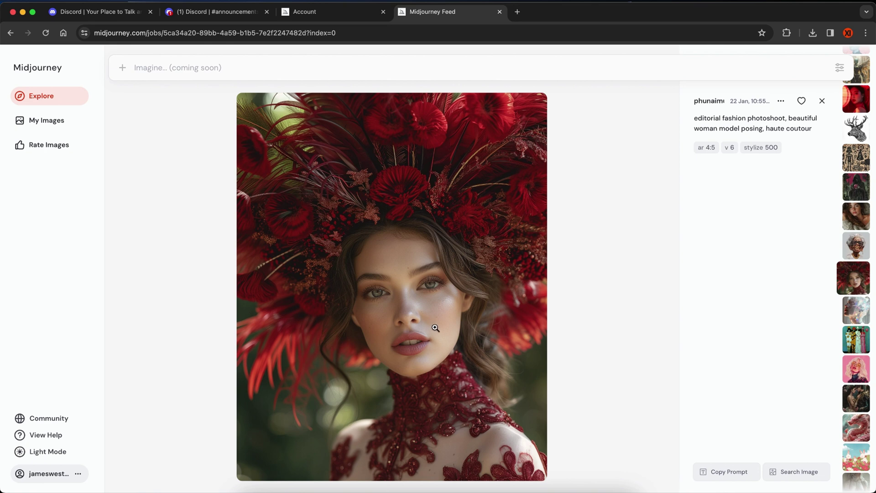
click(434, 328)
click(460, 317)
- Continue browsing through seven more community images
key(Down)
key(Down)
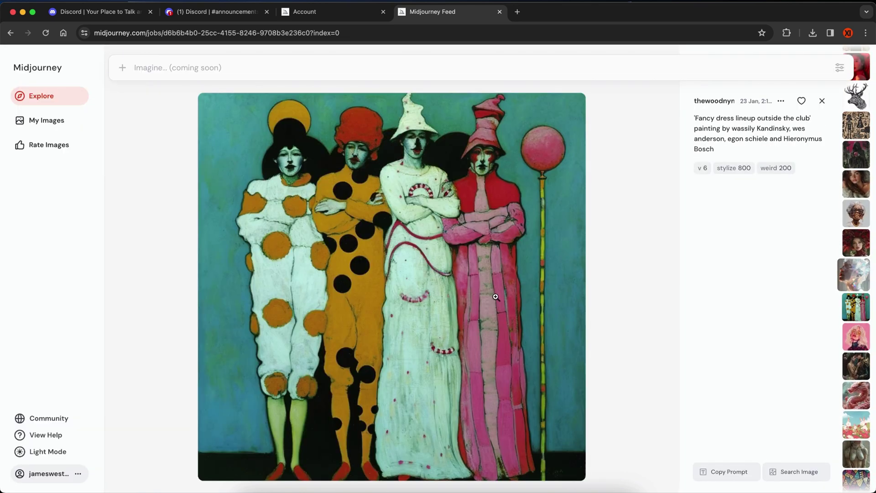
key(Down)
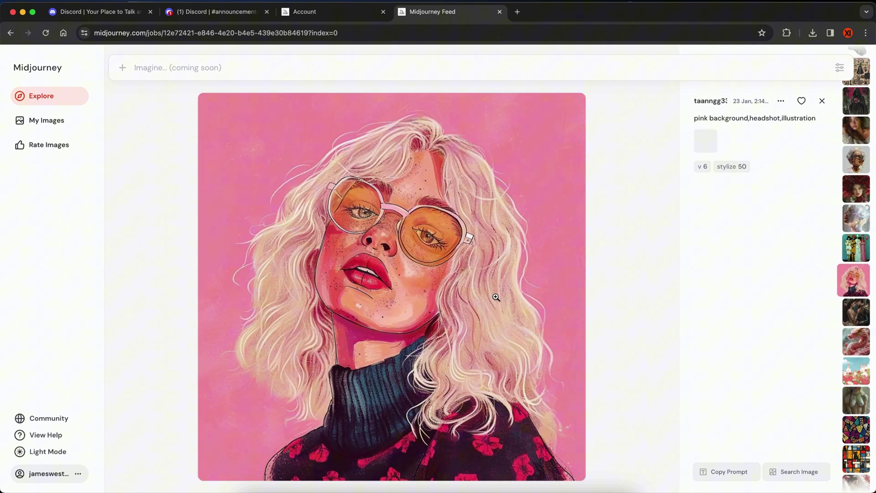
key(Down)
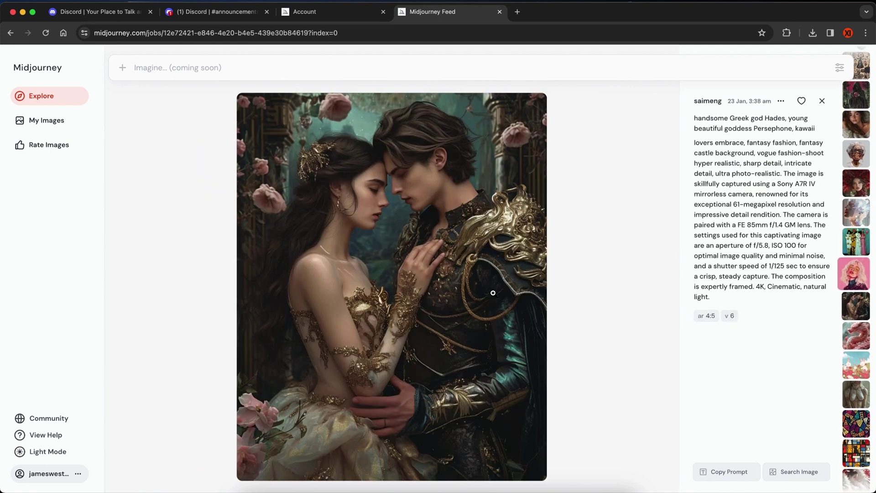
key(Down)
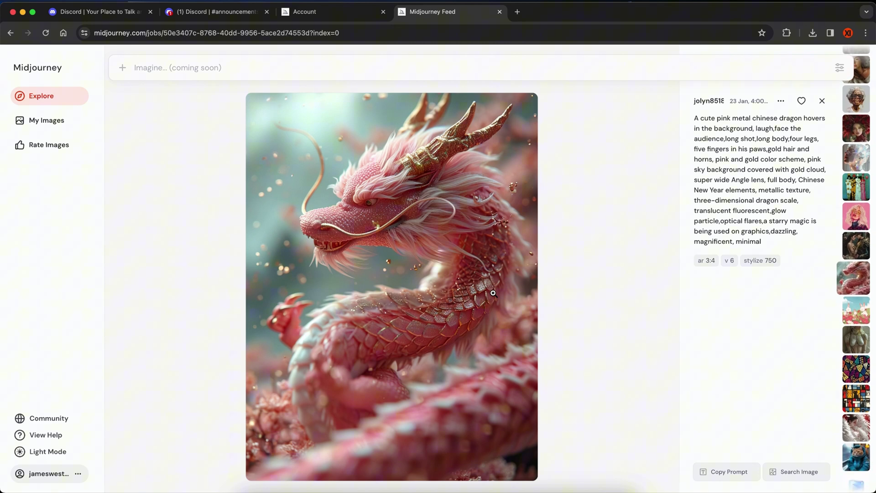
key(Down)
key(Down)
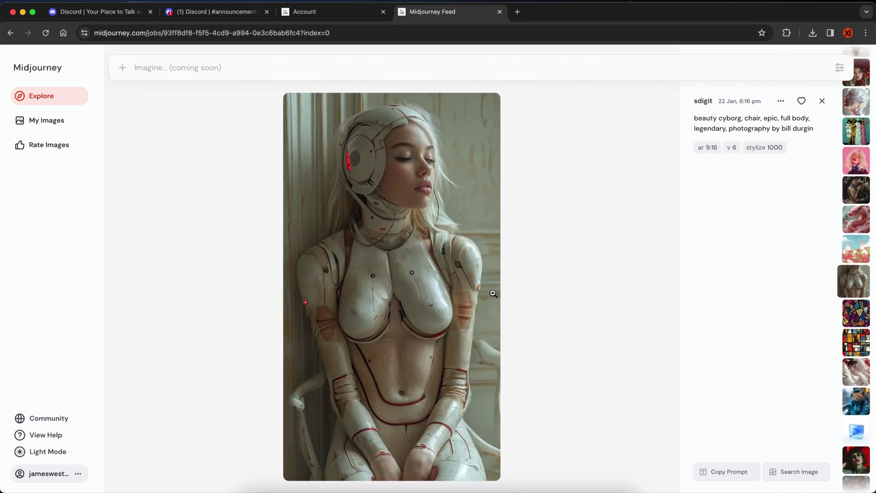
key(Down)
key(Down)
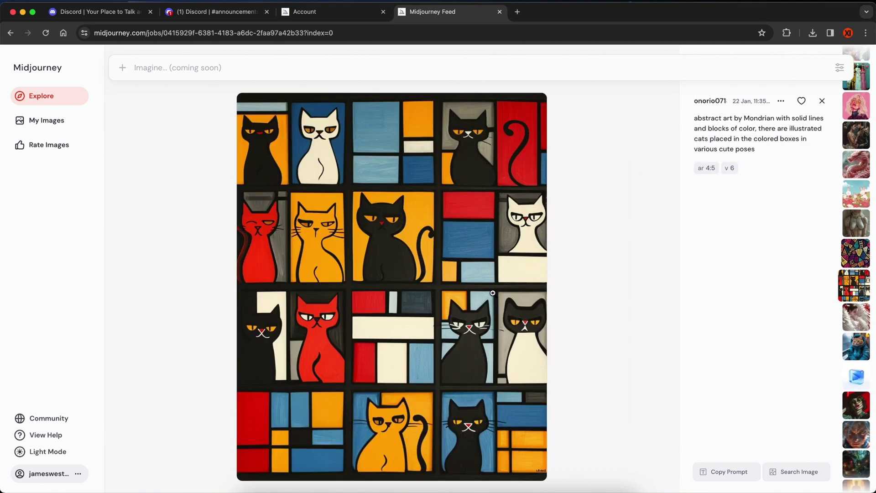
key(Down)
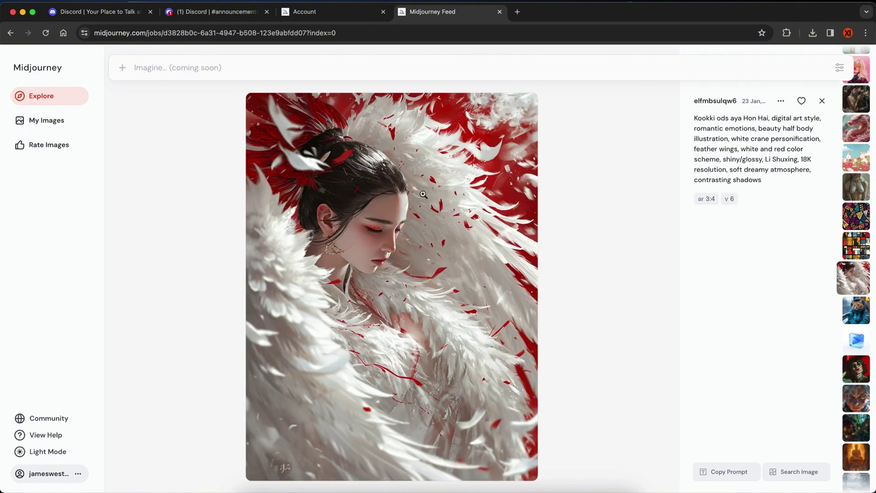
- Return to the Mondrian cats image, open the blue-jacket cat, and glance at the anime boy
key(Up)
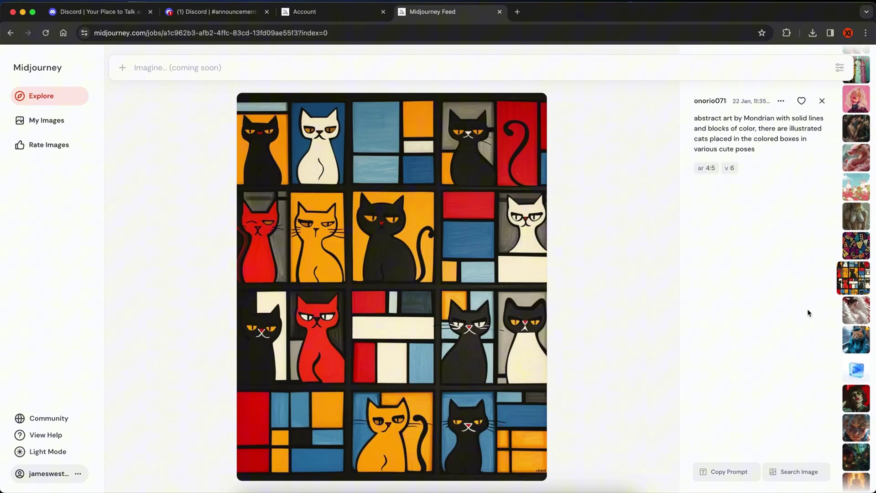
click(854, 340)
key(Down)
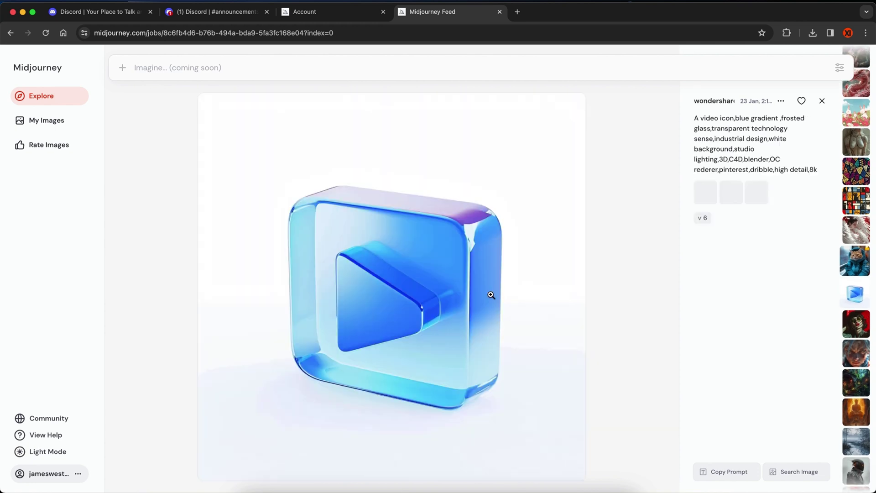
key(Down)
key(Down)
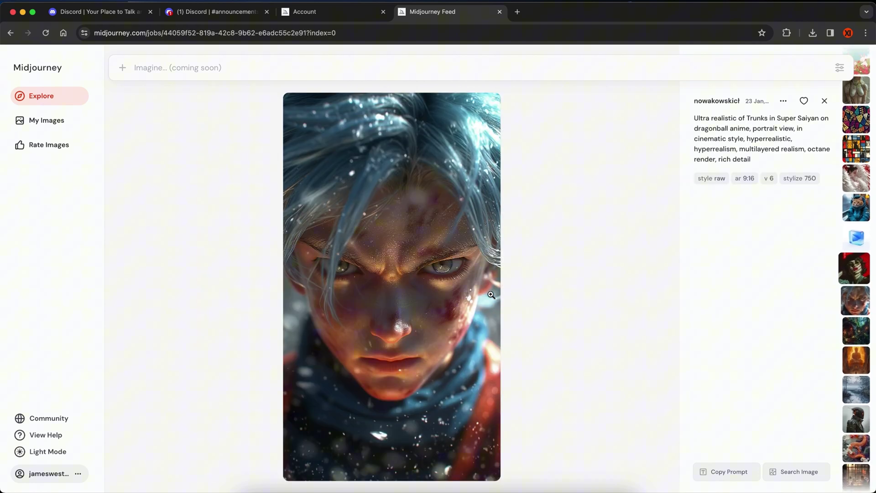
key(Up)
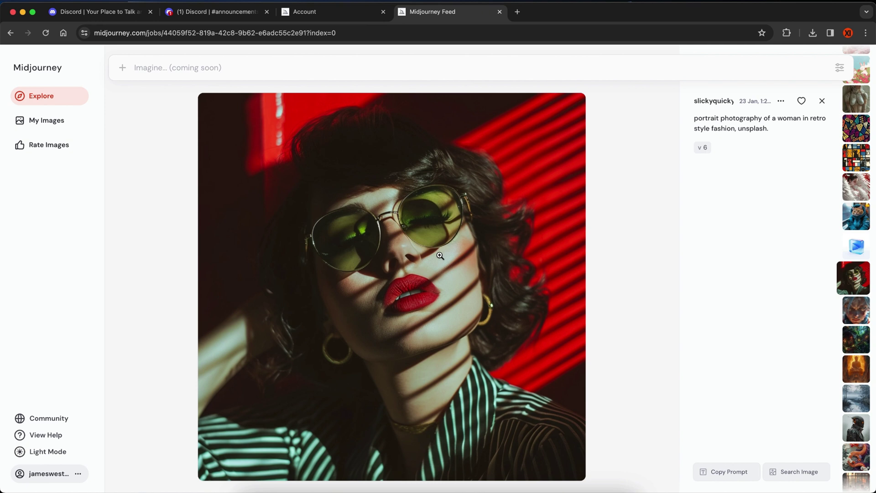
- Glance at the subscription page, load midjourney.com in a second tab, then return to the retro portrait
click(329, 16)
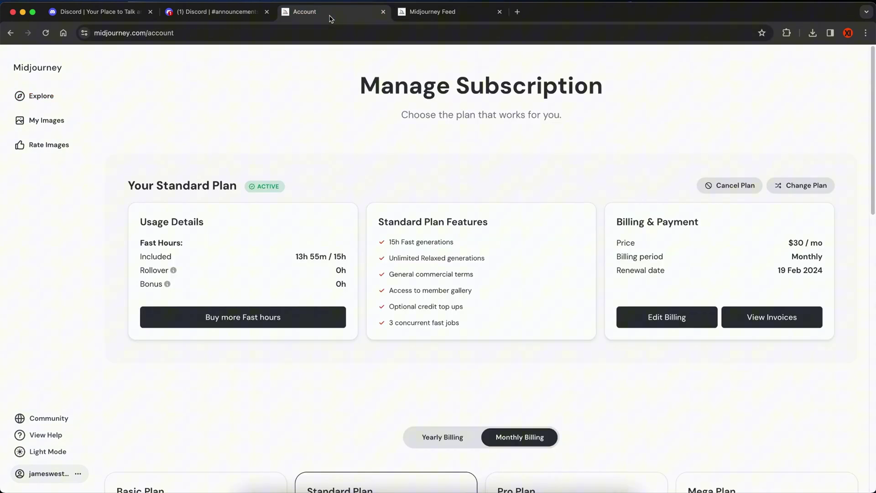
click(438, 12)
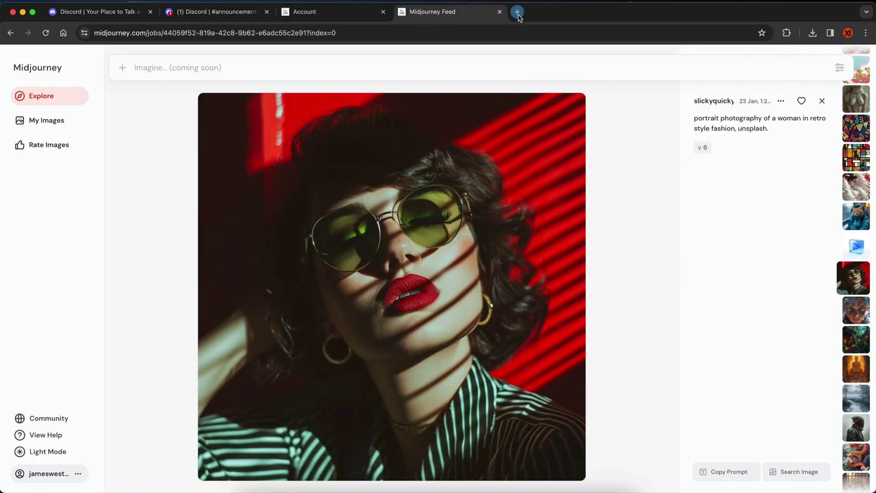
click(517, 12)
text(midjourney.com)
key(Return)
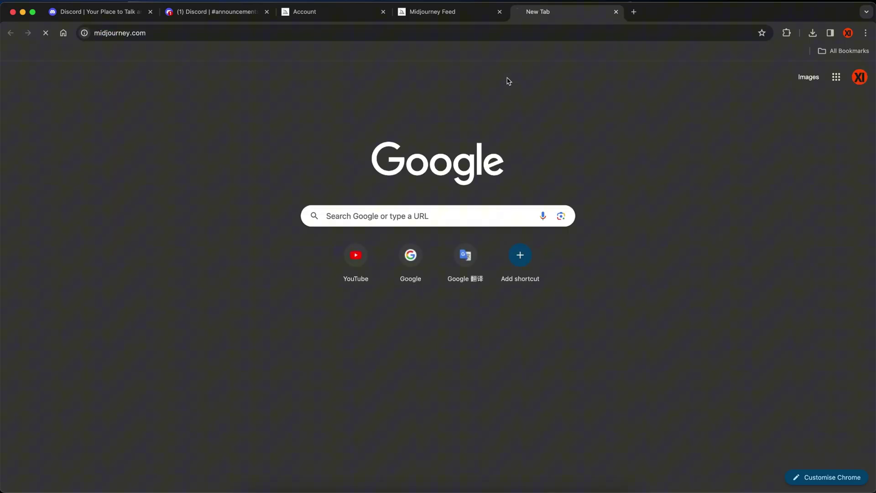
scroll(458, 196, down, 2)
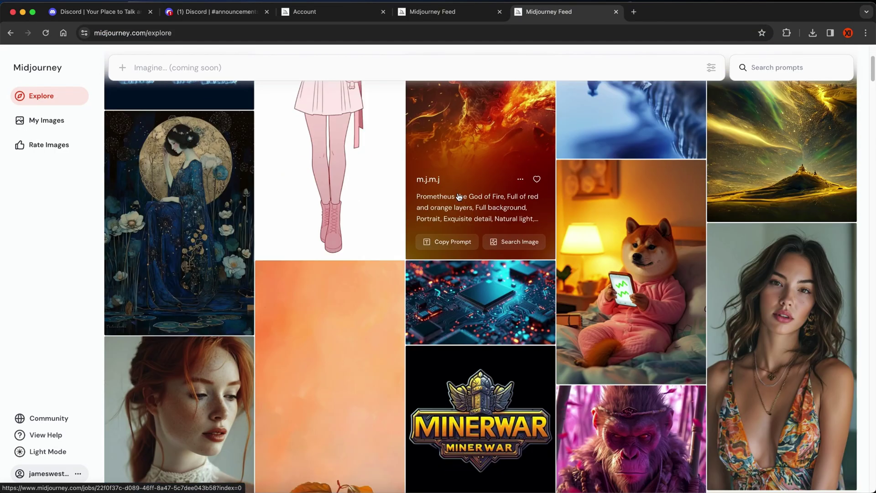
scroll(459, 197, down, 5)
scroll(460, 197, down, 5)
scroll(459, 197, down, 5)
scroll(459, 196, down, 5)
scroll(459, 196, down, 5)
scroll(459, 197, down, 5)
scroll(459, 196, down, 5)
scroll(459, 196, down, 5)
scroll(459, 197, down, 5)
scroll(459, 196, down, 5)
click(432, 11)
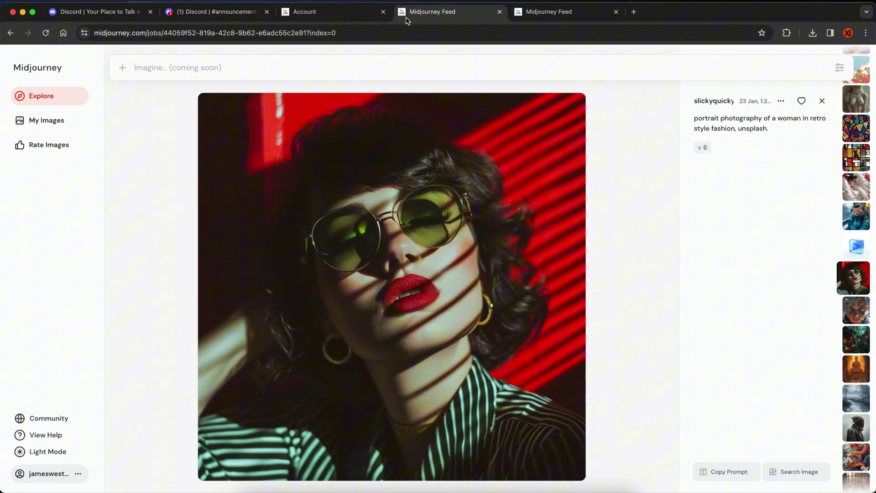
- Review the Standard plan's 15h fast hours, then return to the retro sunglasses portrait
click(335, 11)
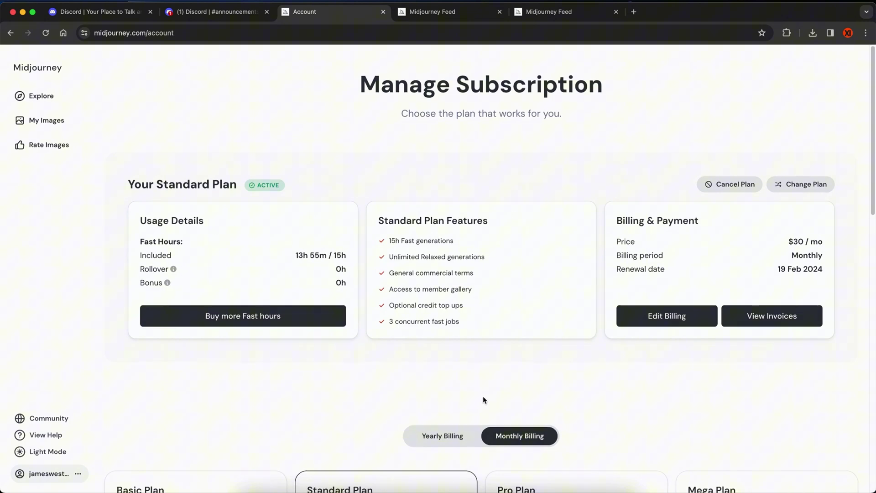
scroll(472, 365, down, 10)
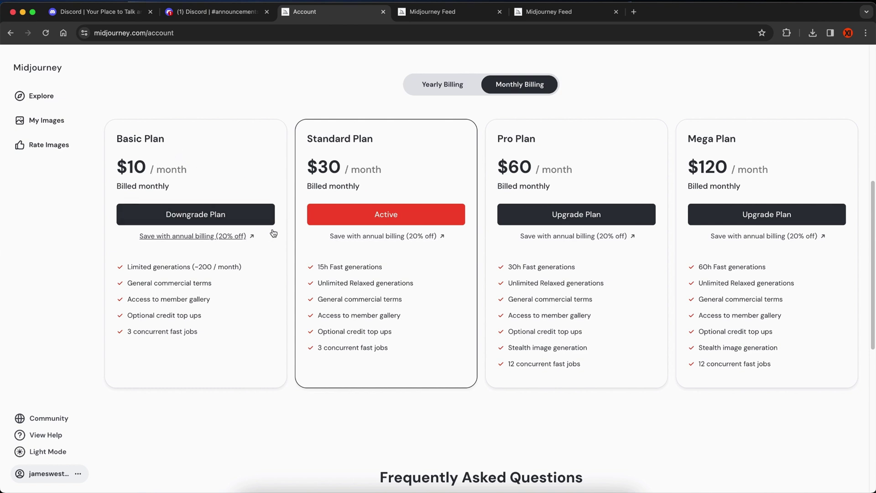
scroll(293, 287, down, 1)
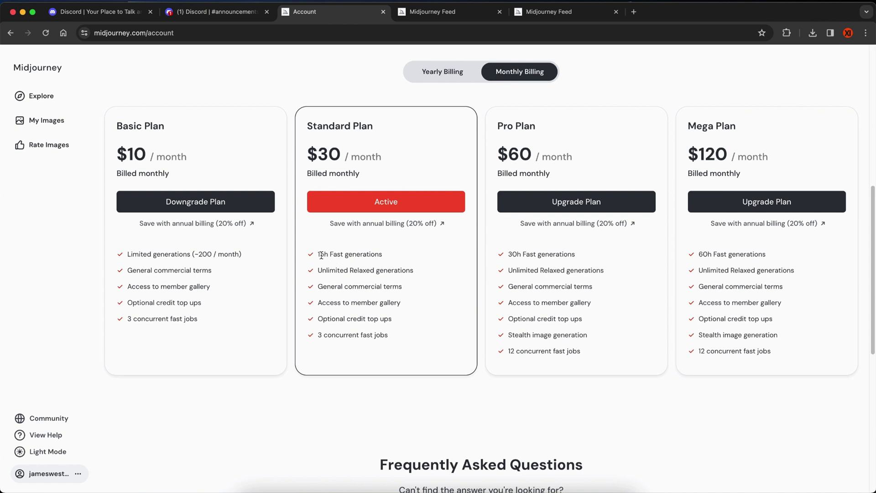
drag(318, 255, 332, 255)
click(230, 271)
scroll(590, 286, down, 4)
scroll(590, 287, up, 8)
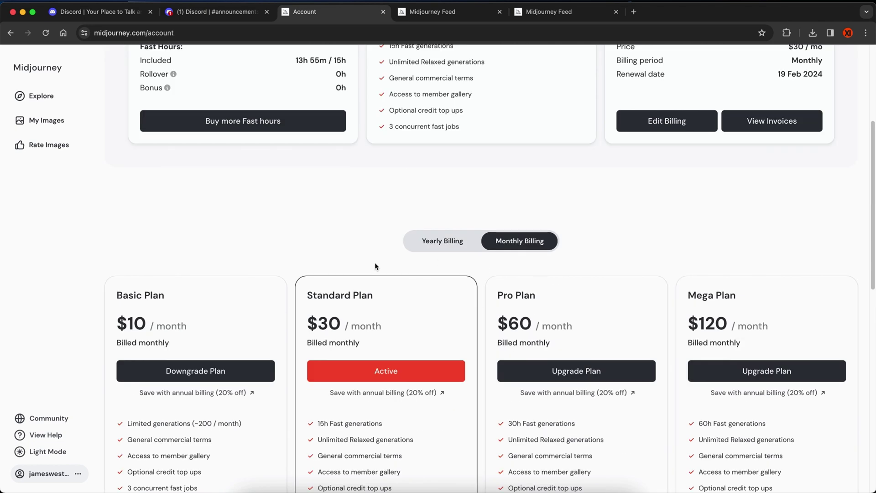
scroll(373, 260, down, 3)
scroll(373, 260, down, 5)
scroll(370, 115, up, 3)
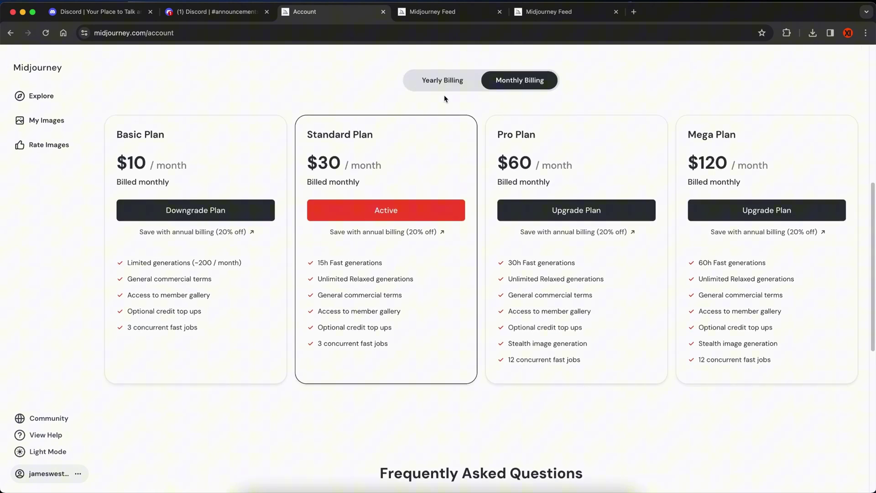
click(438, 12)
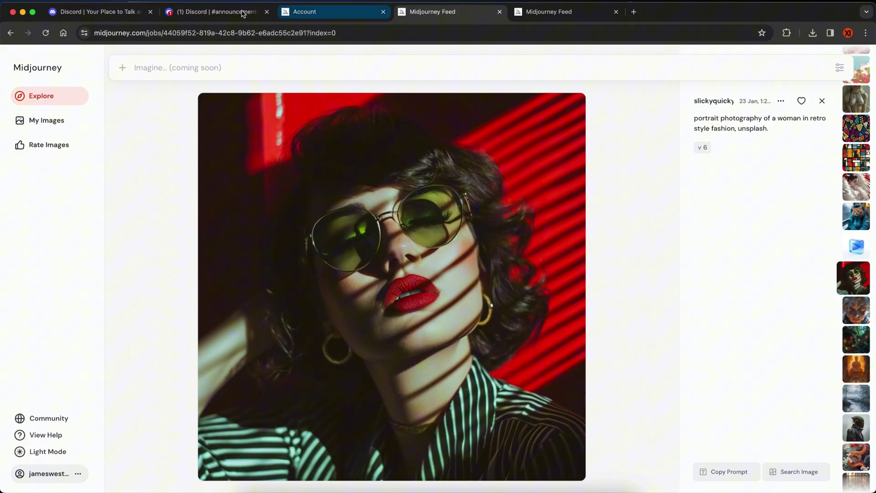
- Look through the discord.com homepage, then go back to the Midjourney plans page
click(99, 11)
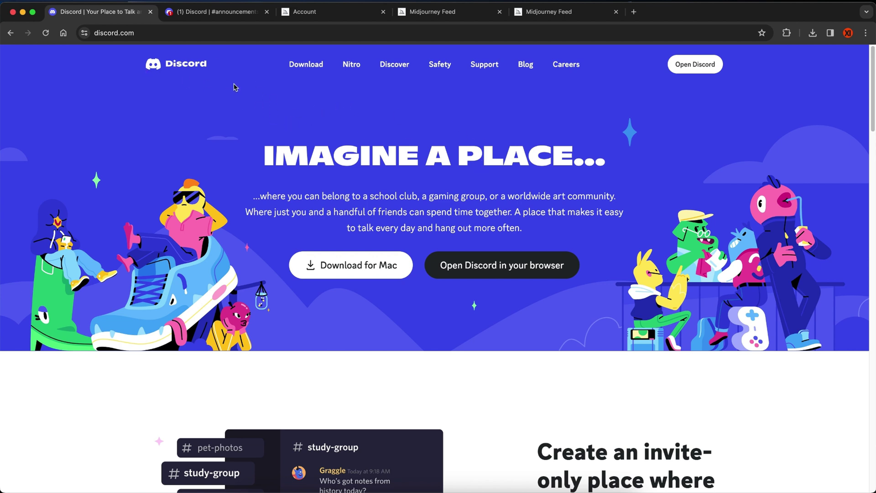
scroll(527, 177, down, 8)
scroll(526, 177, down, 3)
scroll(527, 177, down, 5)
scroll(526, 177, down, 4)
scroll(526, 177, down, 5)
scroll(526, 177, down, 5)
scroll(527, 177, down, 4)
scroll(526, 178, down, 5)
scroll(527, 175, down, 2)
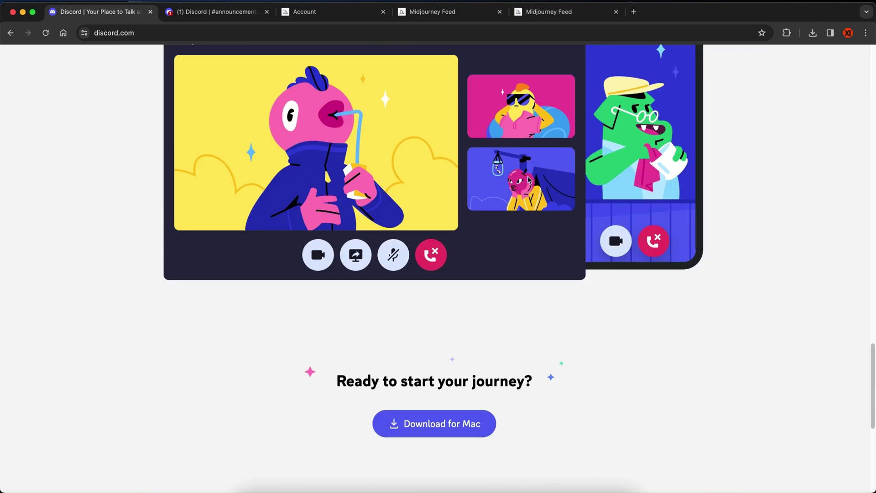
scroll(528, 176, up, 10)
scroll(528, 176, up, 10)
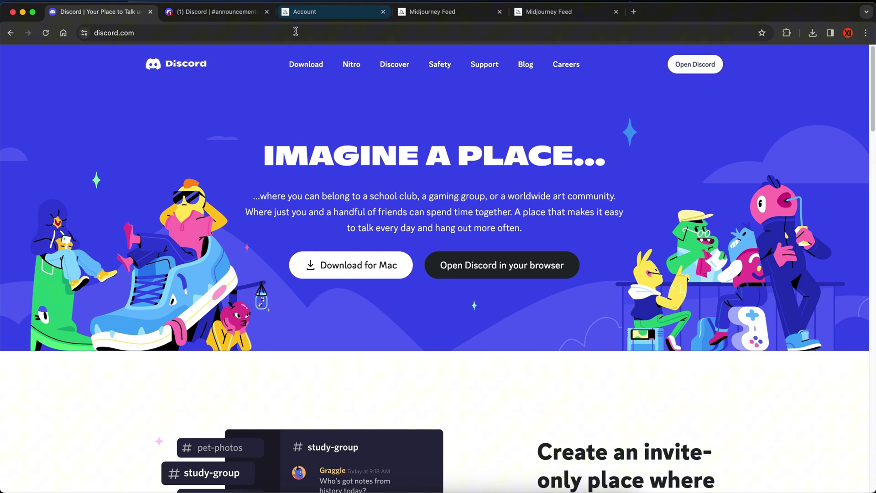
click(315, 12)
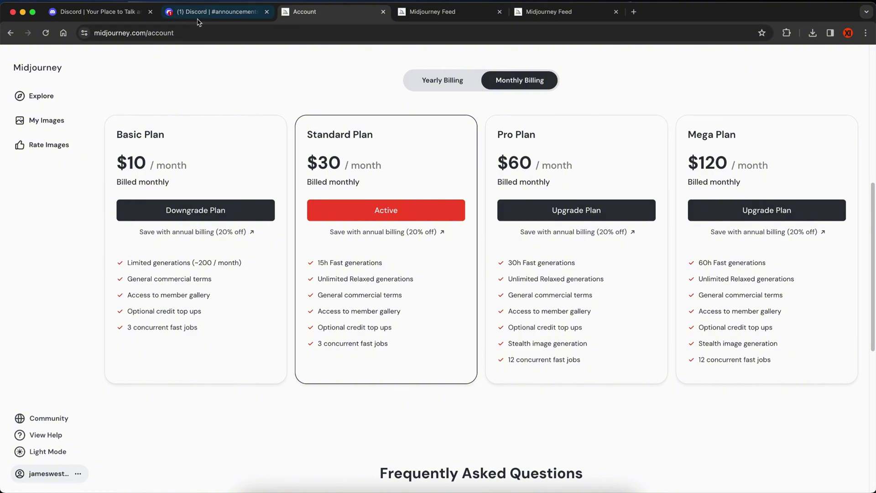
- In the Midjourney Discord server, browse the getting-started and announcements channels
click(548, 12)
scroll(317, 212, down, 5)
scroll(317, 213, down, 5)
scroll(317, 213, up, 5)
scroll(317, 213, up, 5)
scroll(317, 213, up, 5)
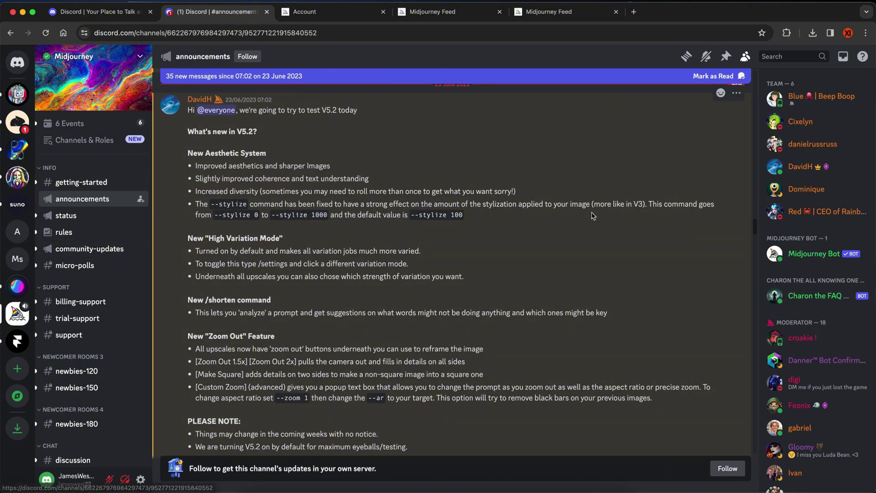
mouse_move(451, 179)
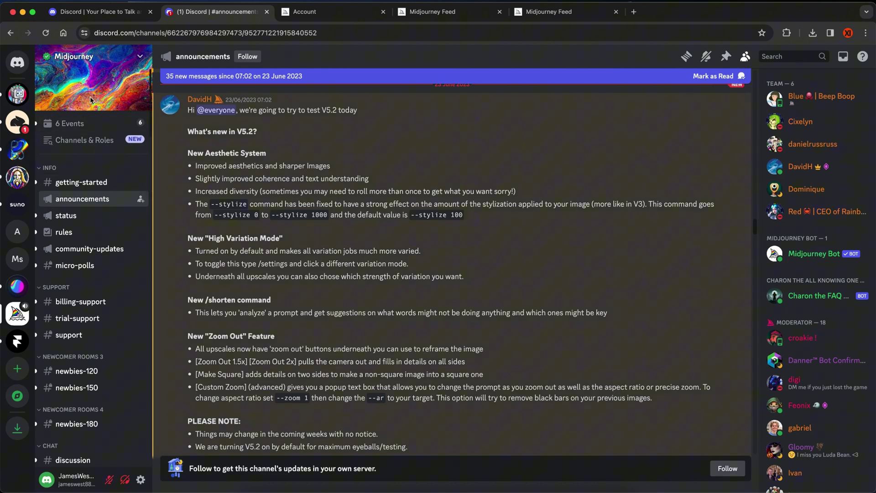
scroll(96, 293, down, 1)
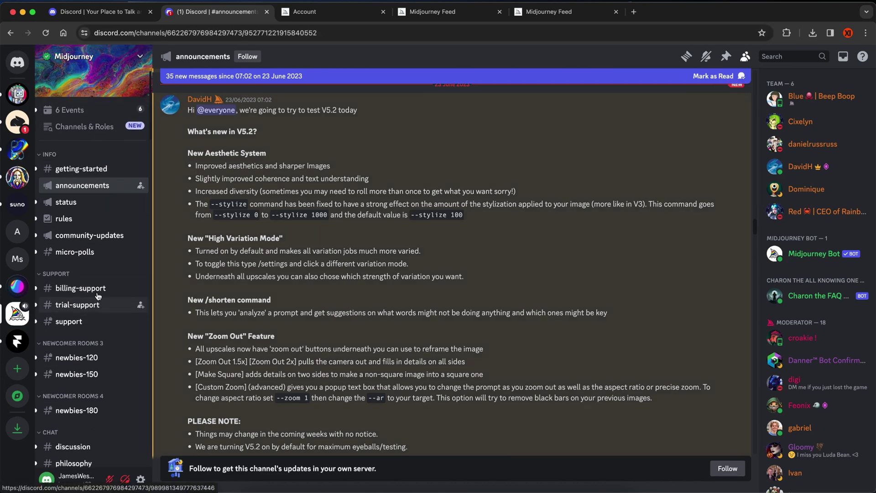
scroll(96, 293, up, 1)
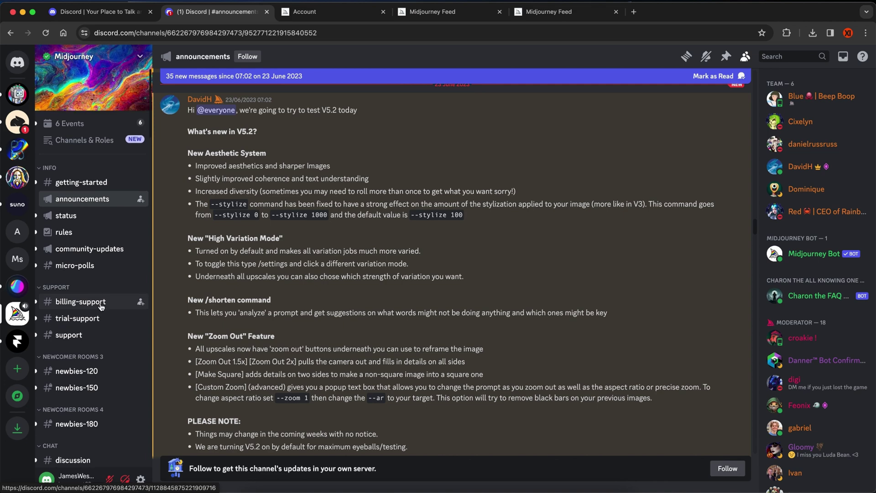
click(81, 182)
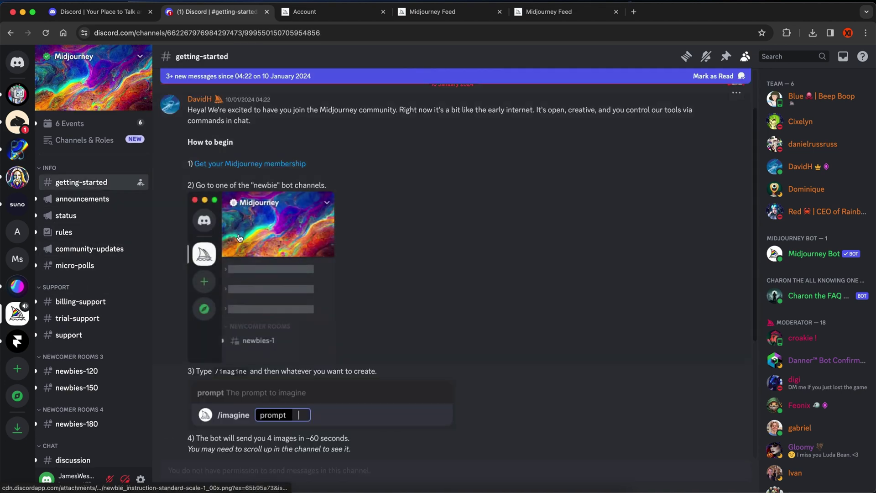
click(103, 205)
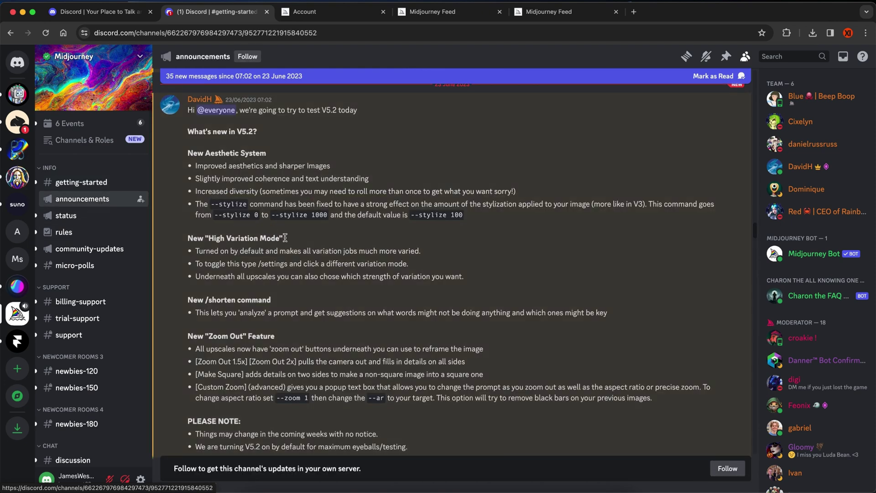
scroll(291, 239, up, 3)
scroll(89, 236, down, 2)
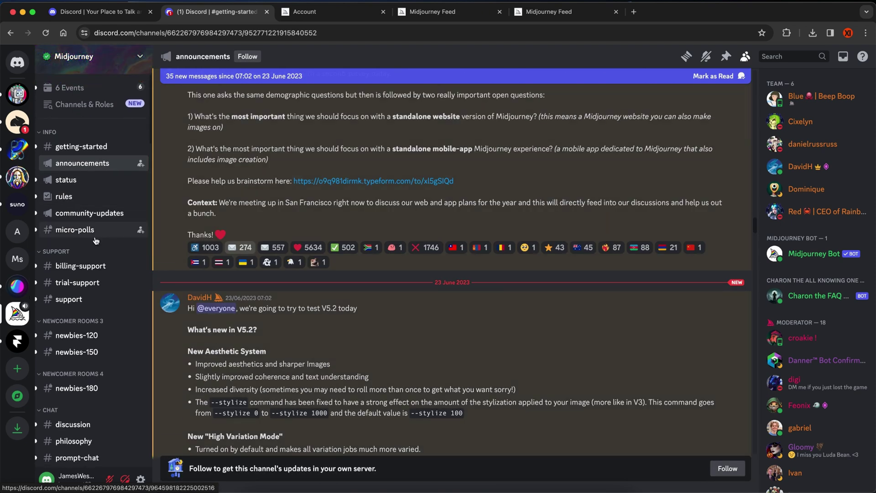
scroll(98, 245, down, 2)
scroll(99, 245, down, 1)
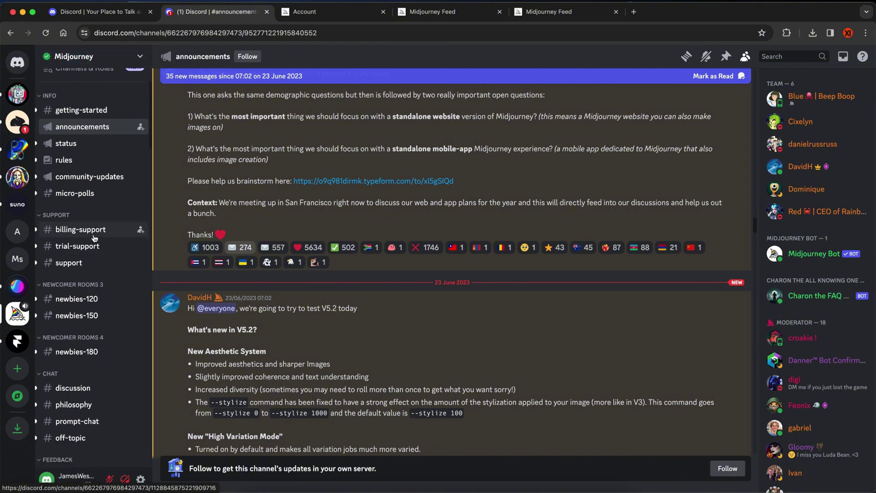
- Check the billing-support and trial-support channels, then open newbies-120
click(80, 229)
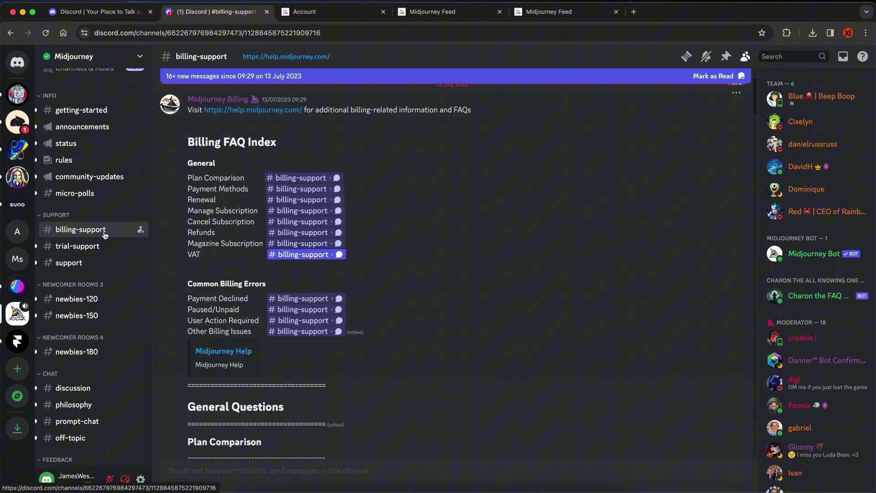
click(78, 246)
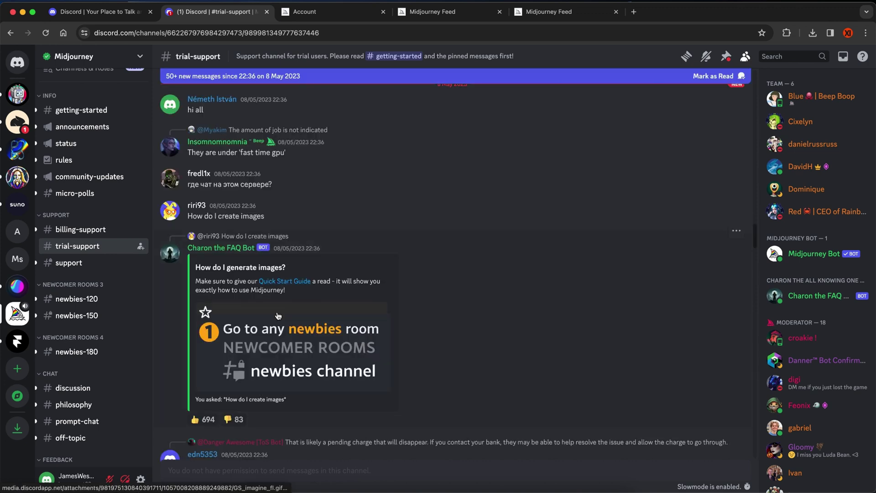
click(98, 231)
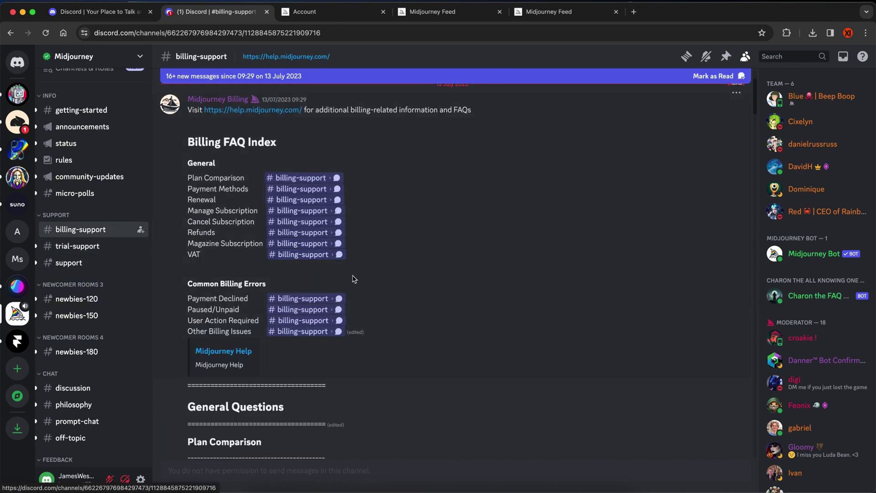
scroll(362, 274, down, 3)
scroll(322, 343, down, 4)
scroll(322, 357, down, 2)
scroll(301, 358, down, 4)
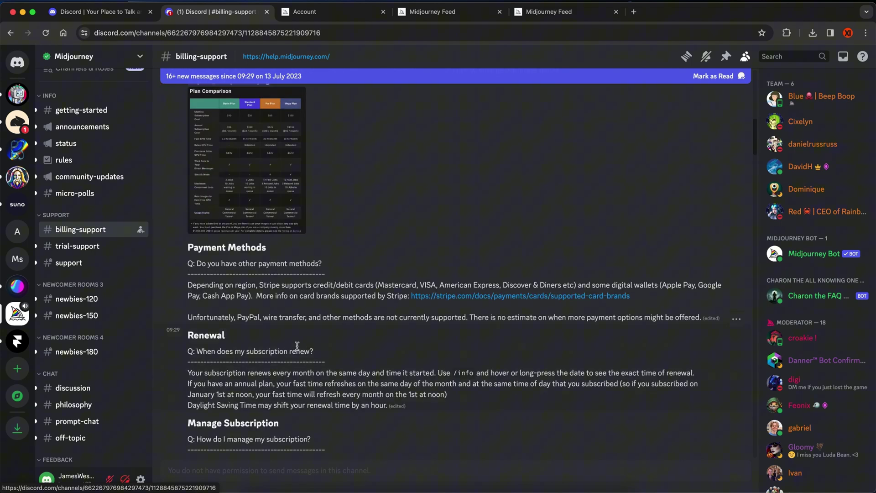
scroll(302, 349, down, 2)
scroll(302, 349, down, 2)
click(77, 245)
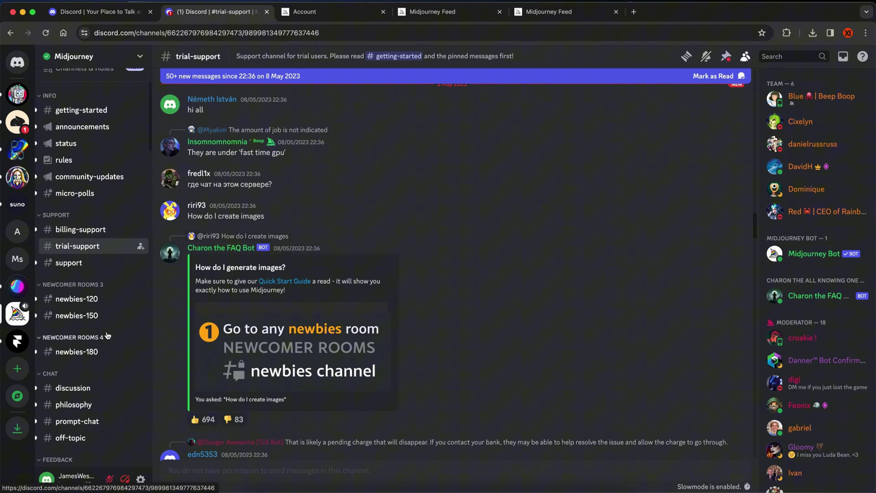
click(76, 299)
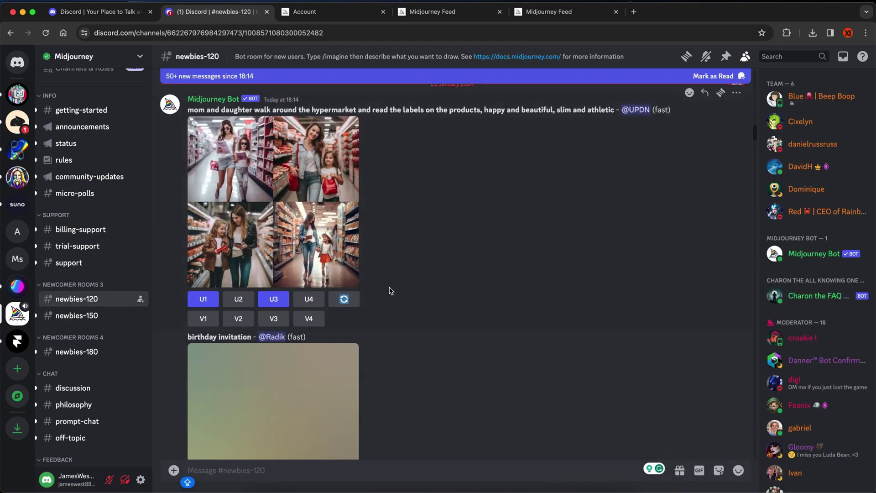
scroll(364, 350, down, 5)
scroll(379, 310, down, 5)
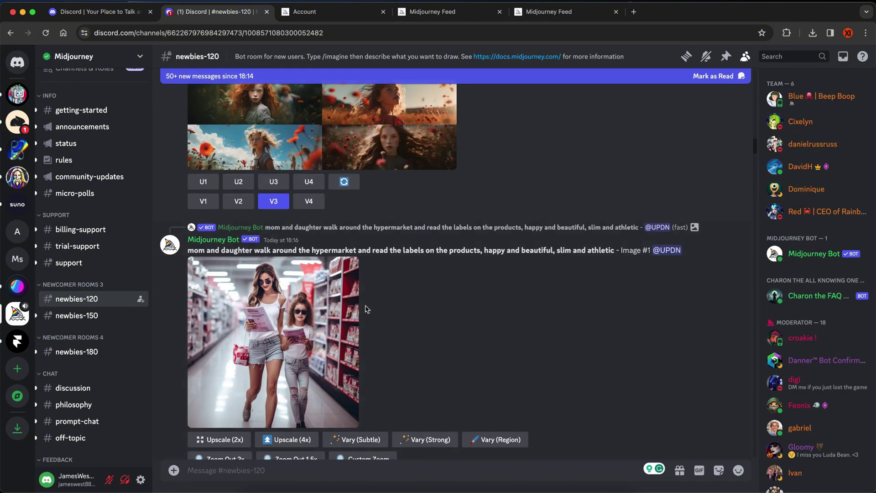
scroll(379, 311, down, 5)
scroll(379, 310, down, 5)
scroll(376, 305, down, 5)
scroll(375, 301, down, 5)
scroll(375, 302, down, 5)
scroll(375, 302, down, 4)
scroll(104, 378, down, 2)
scroll(103, 370, down, 2)
scroll(101, 355, down, 2)
scroll(99, 347, down, 2)
scroll(100, 347, down, 3)
scroll(95, 334, down, 3)
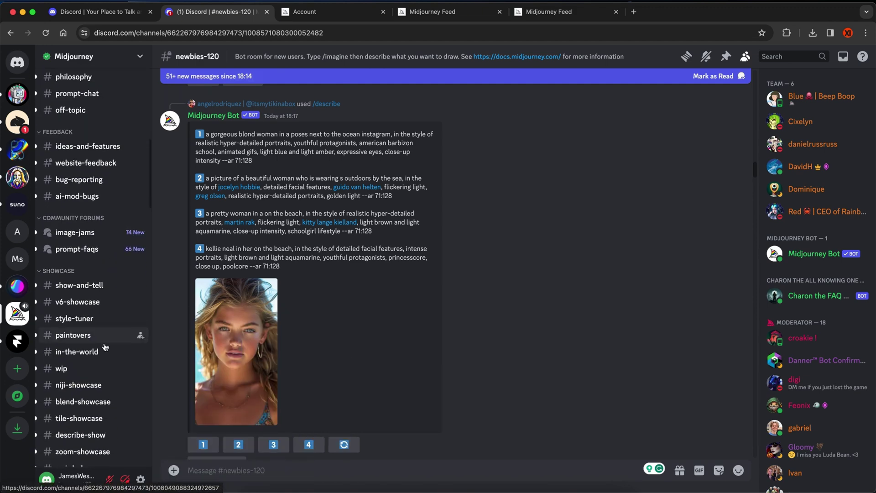
scroll(103, 342, up, 2)
scroll(103, 342, up, 3)
scroll(205, 342, up, 2)
scroll(102, 308, up, 4)
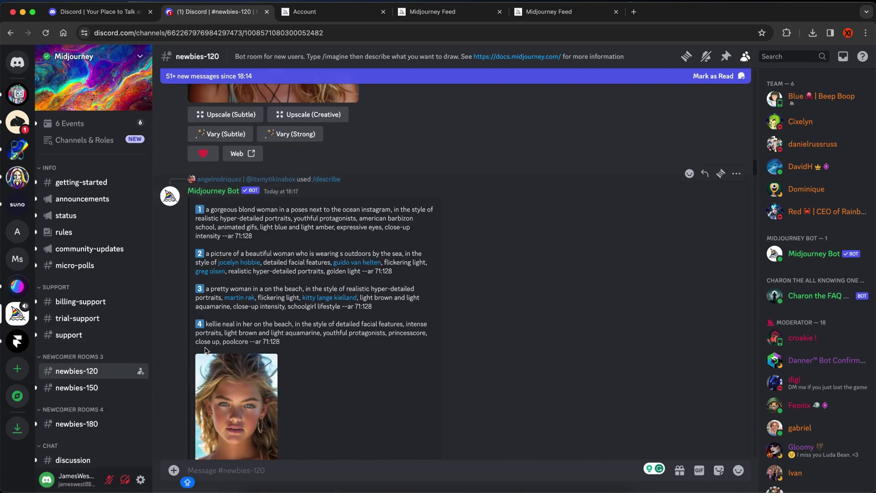
scroll(108, 381, down, 1)
scroll(108, 380, down, 3)
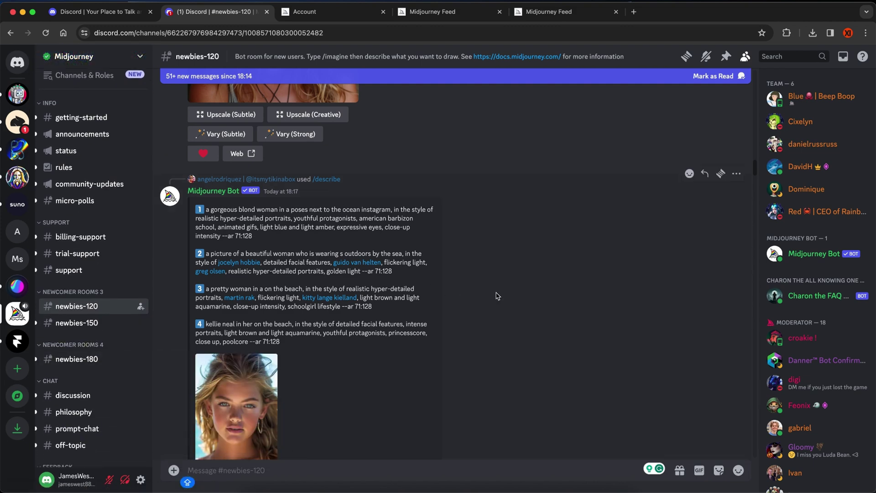
scroll(430, 279, up, 2)
scroll(424, 281, up, 4)
scroll(413, 287, up, 3)
scroll(413, 287, up, 3)
scroll(413, 286, up, 2)
scroll(411, 284, up, 3)
scroll(329, 275, up, 3)
scroll(329, 275, up, 3)
scroll(329, 275, up, 3)
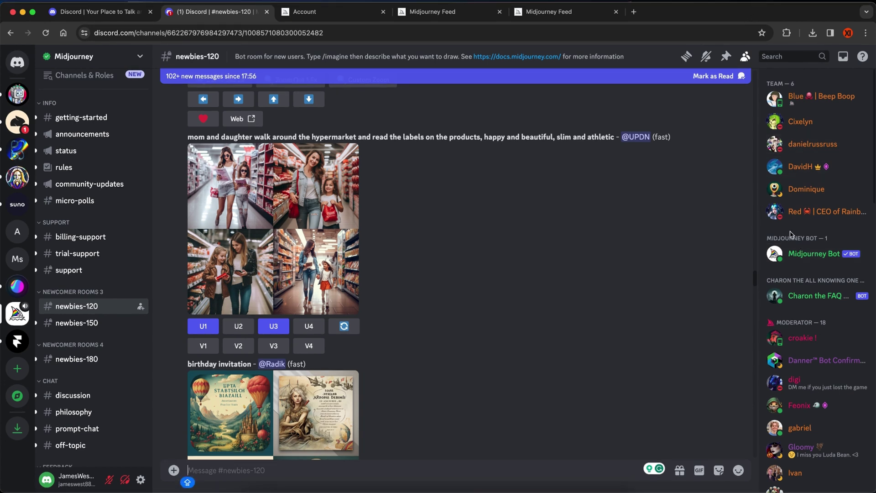
scroll(791, 235, down, 3)
scroll(792, 235, up, 3)
scroll(802, 217, down, 5)
scroll(802, 218, up, 4)
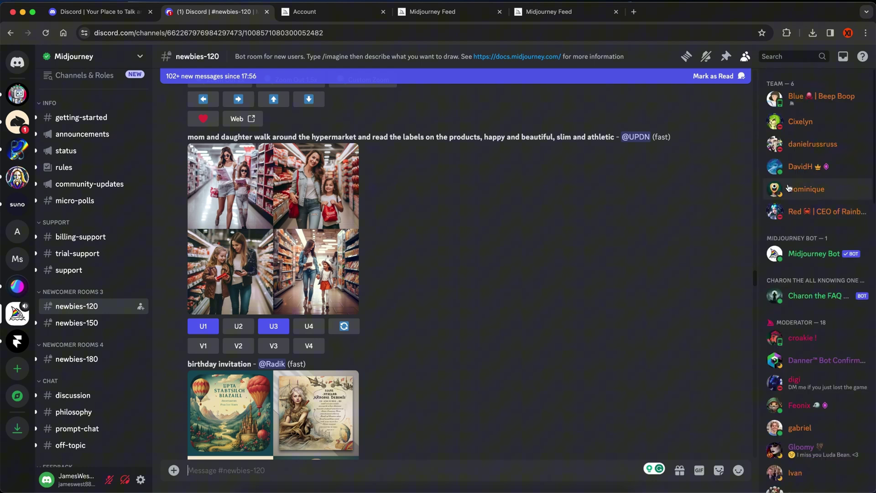
scroll(803, 218, up, 2)
scroll(808, 242, up, 2)
mouse_move(520, 226)
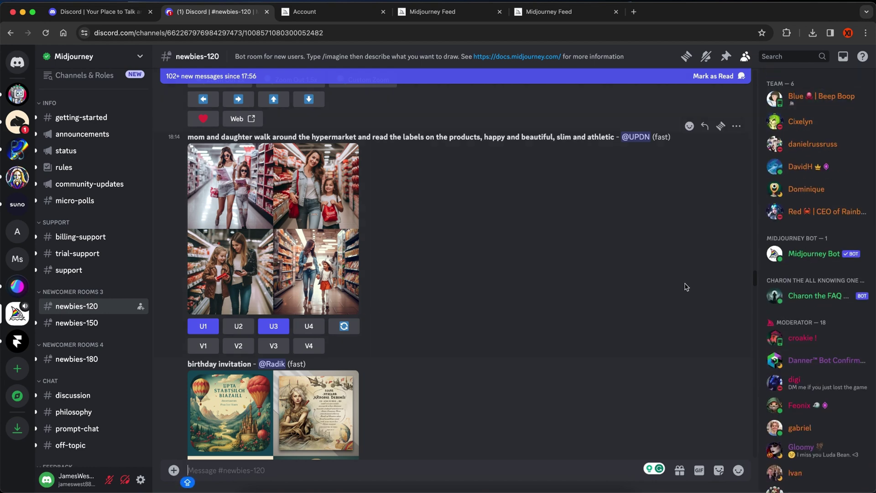
scroll(828, 297, down, 5)
scroll(828, 297, down, 1)
scroll(828, 296, up, 10)
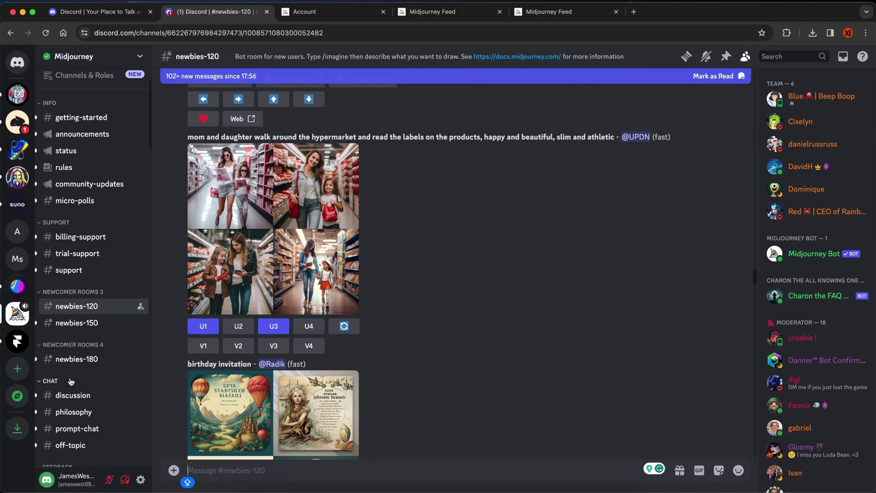
- Create a from-scratch server for me and my friends, named 'Design time'
click(17, 371)
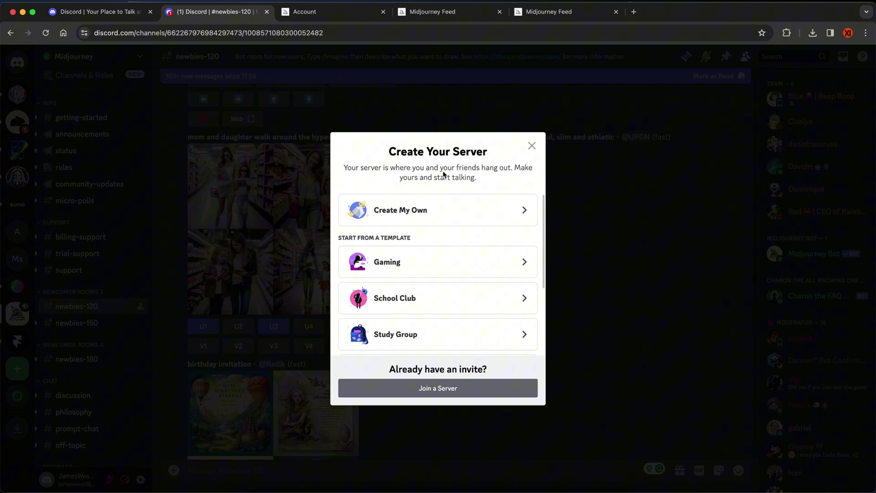
scroll(431, 295, down, 3)
scroll(431, 294, down, 2)
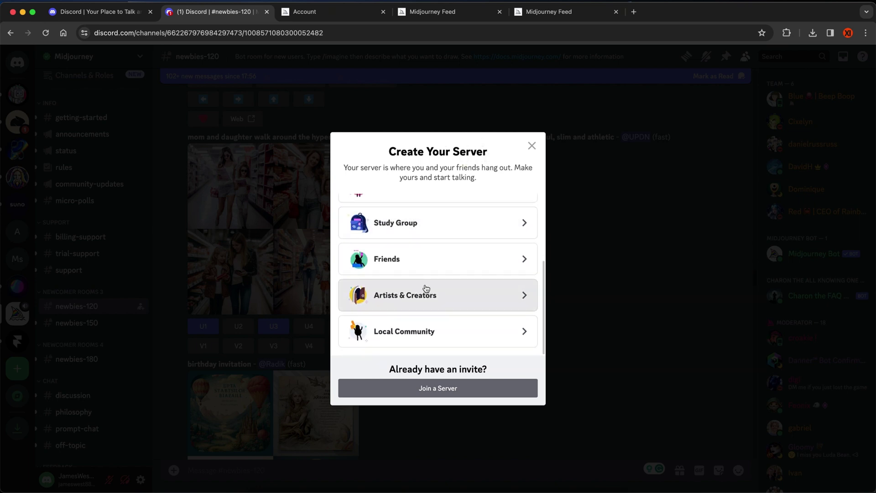
scroll(421, 280, up, 5)
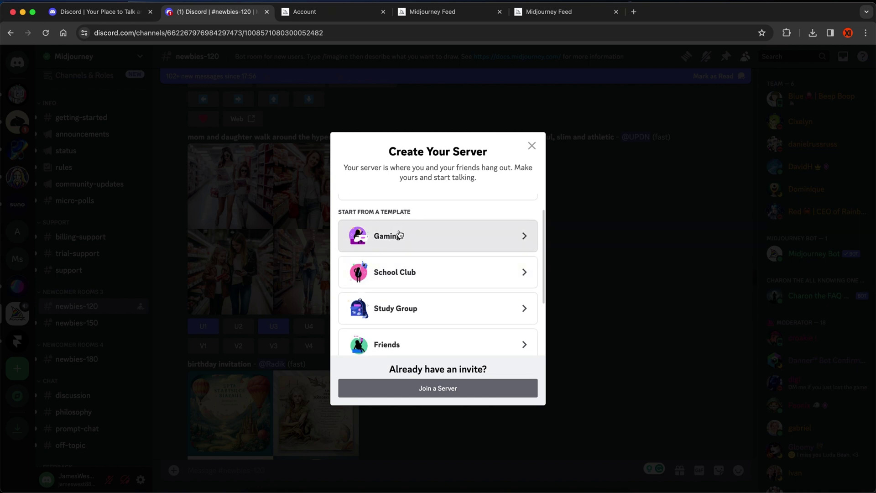
scroll(411, 267, down, 2)
scroll(411, 268, down, 1)
scroll(411, 264, up, 3)
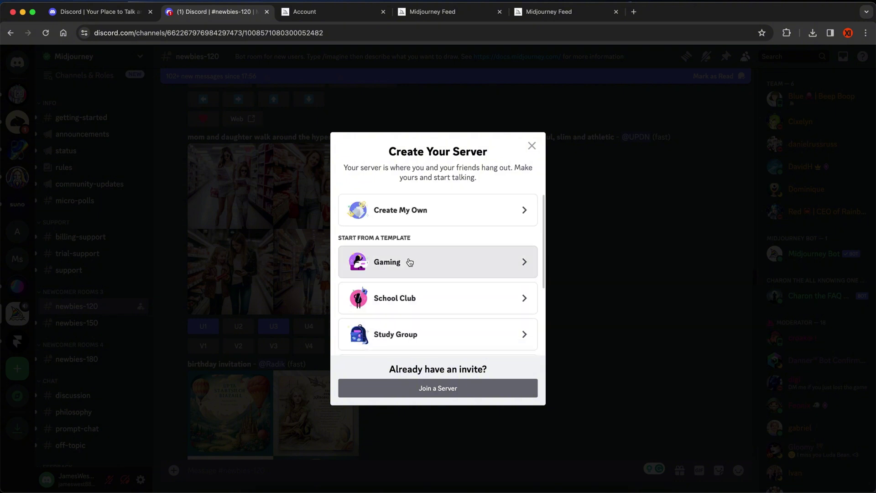
click(414, 214)
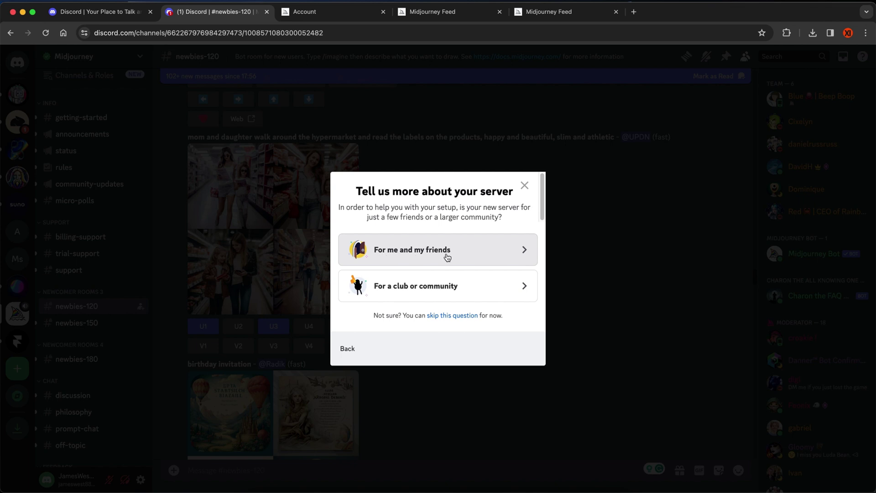
click(433, 253)
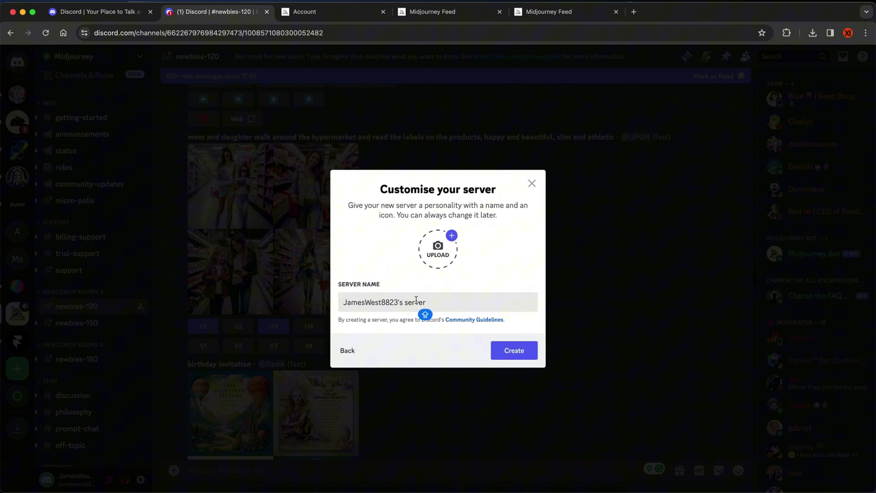
drag(402, 302, 344, 301)
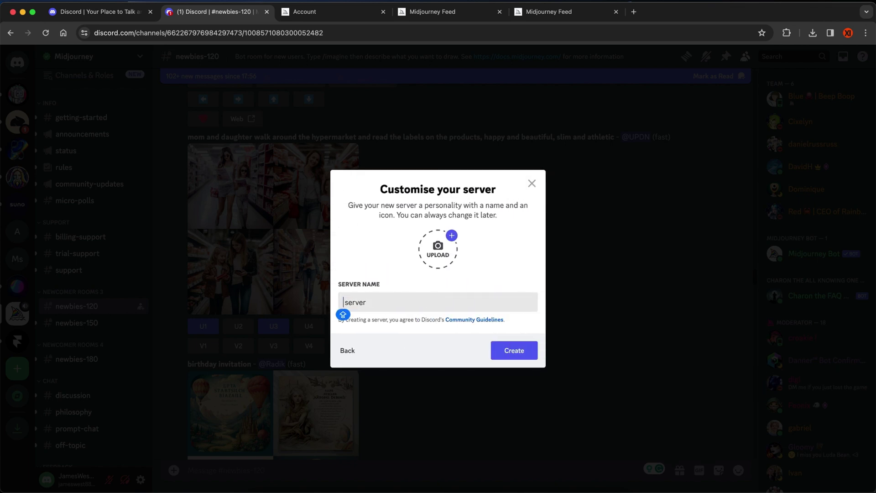
text(Design time)
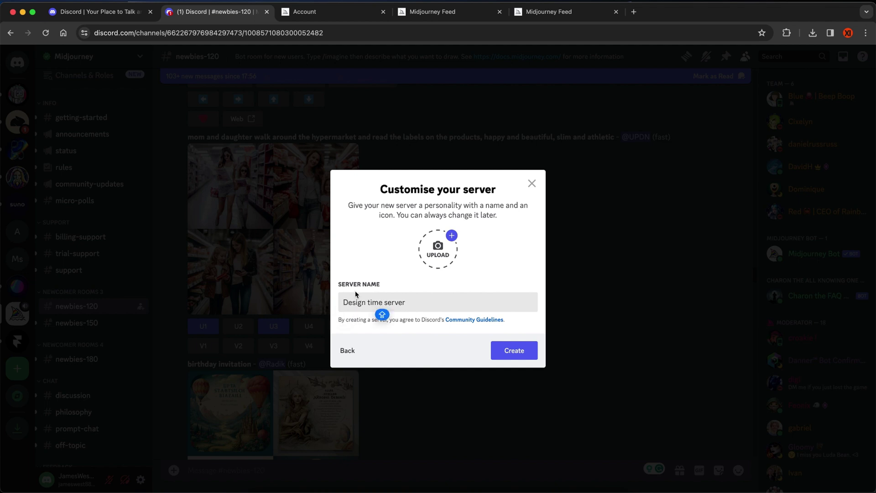
double_click(393, 302)
key(BackSpace)
click(514, 353)
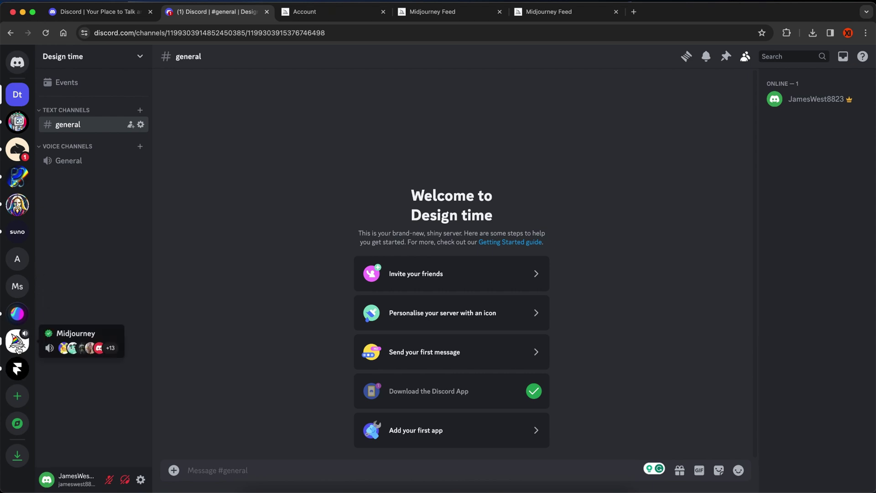
- Add Midjourney Bot to the Design time server and authorise its permissions
click(17, 340)
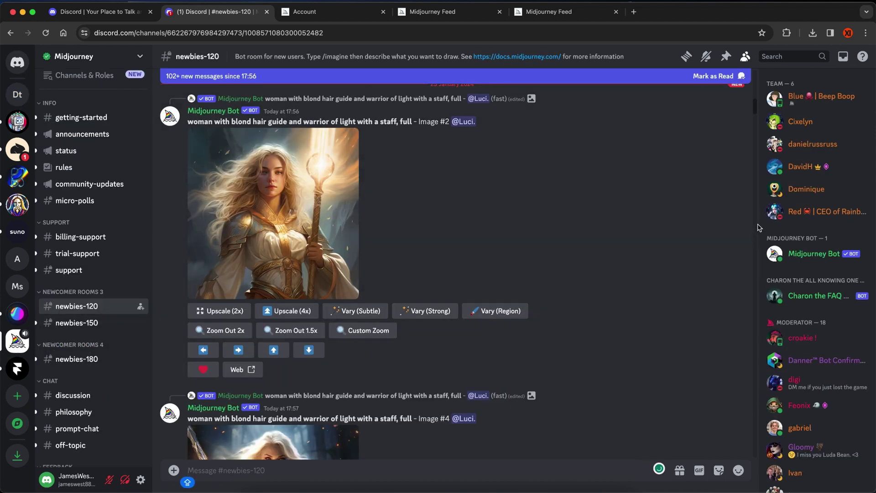
click(810, 254)
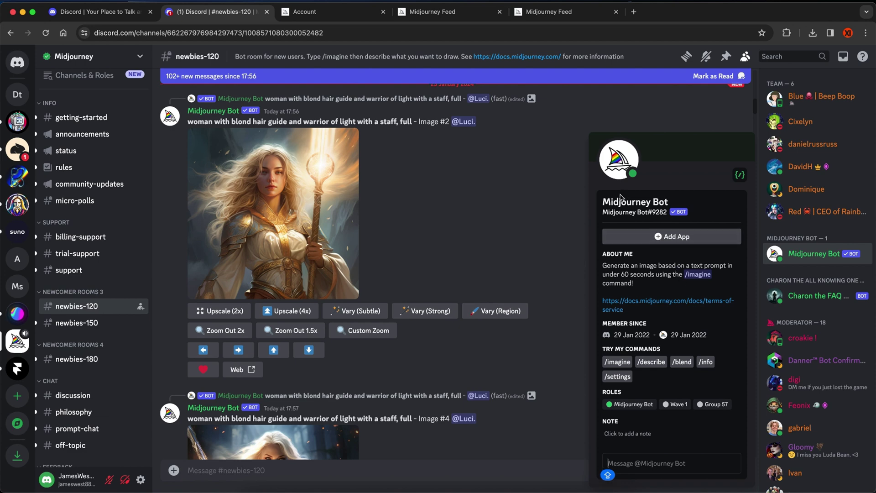
click(672, 236)
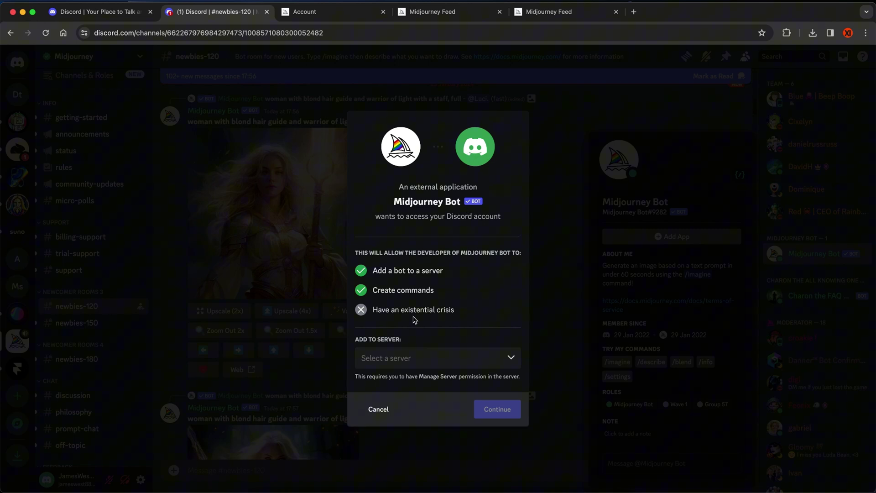
click(511, 359)
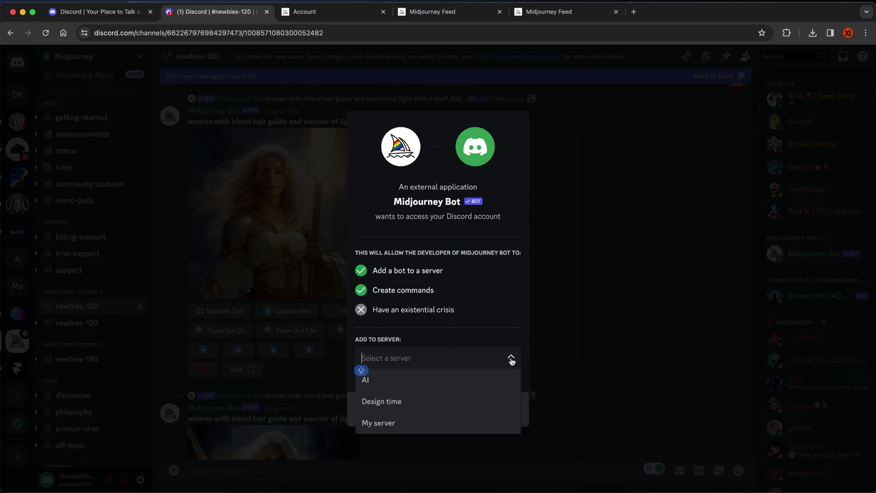
click(403, 402)
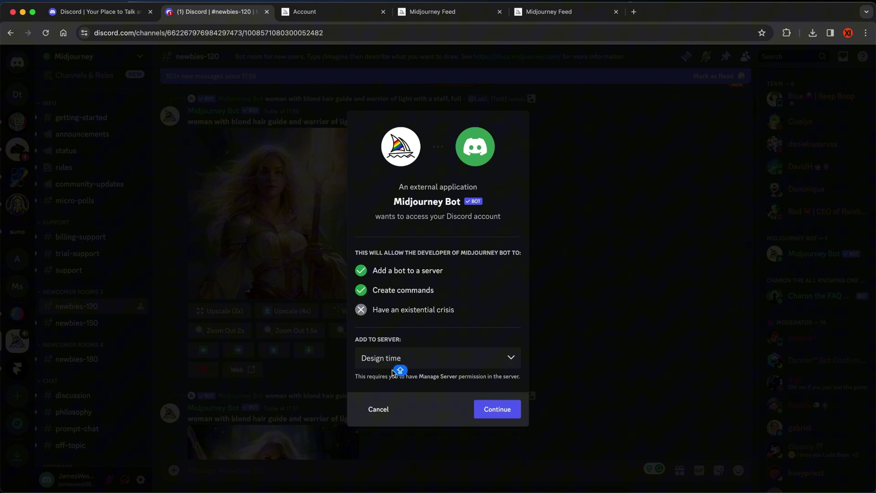
click(497, 409)
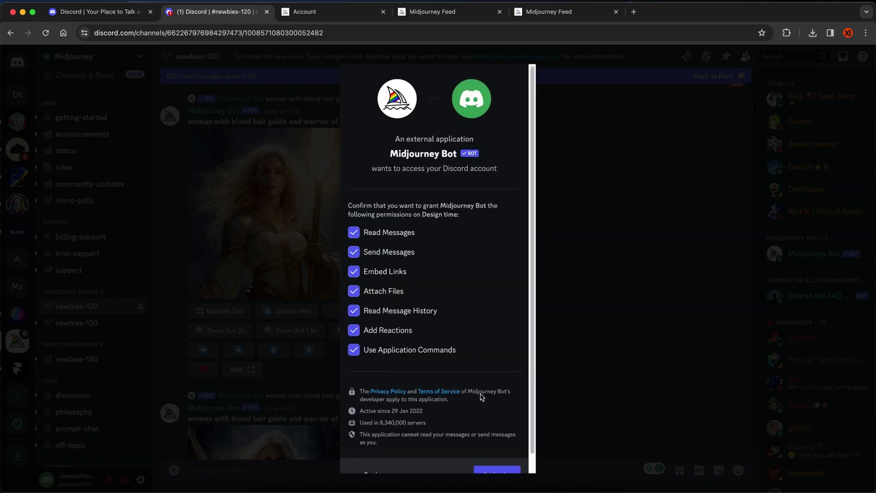
scroll(424, 397, down, 1)
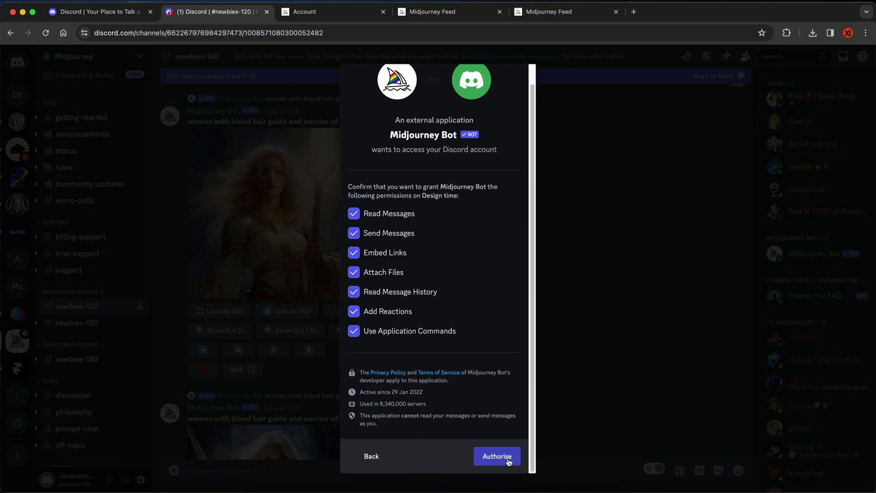
click(497, 457)
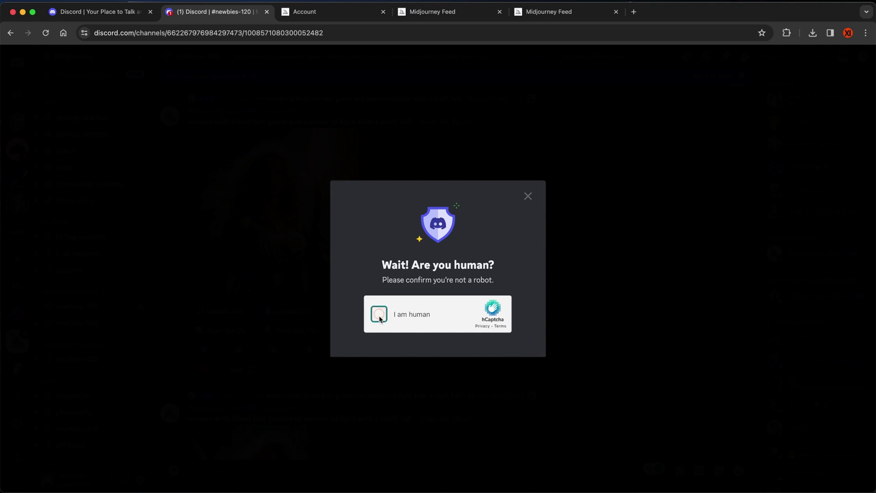
- Pass the hCaptcha check by marking the three furniture images
click(379, 313)
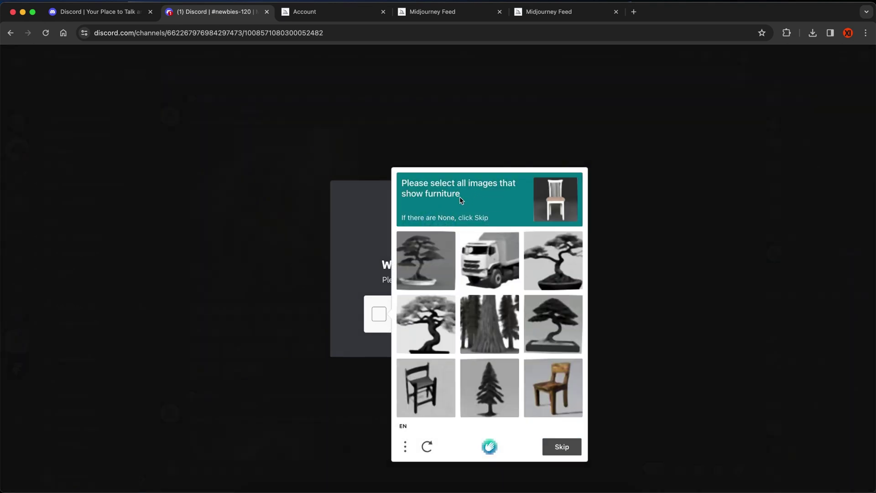
click(491, 268)
click(425, 388)
click(552, 388)
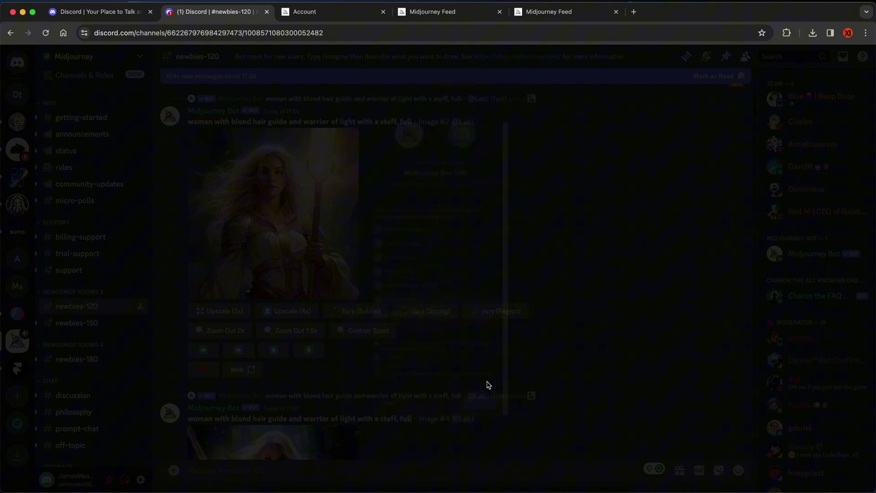
- In Design time, send an /imagine prompt for a 35-year-old Asian man with glasses
click(451, 315)
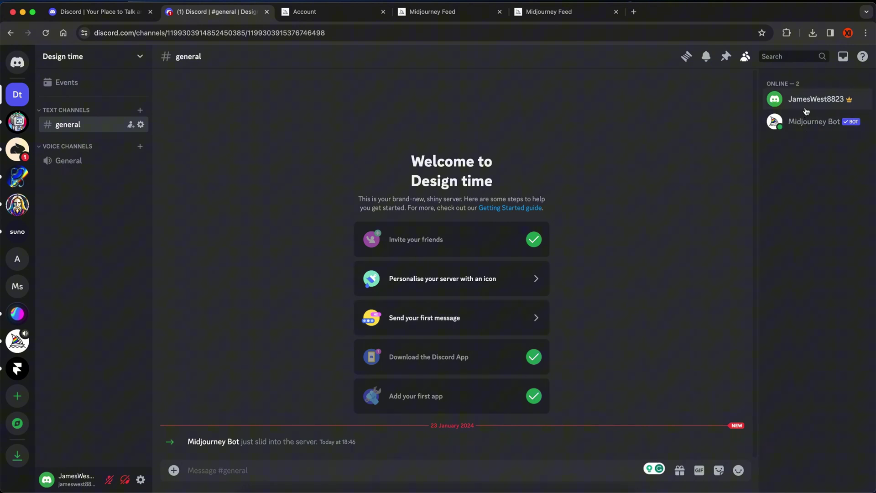
click(319, 470)
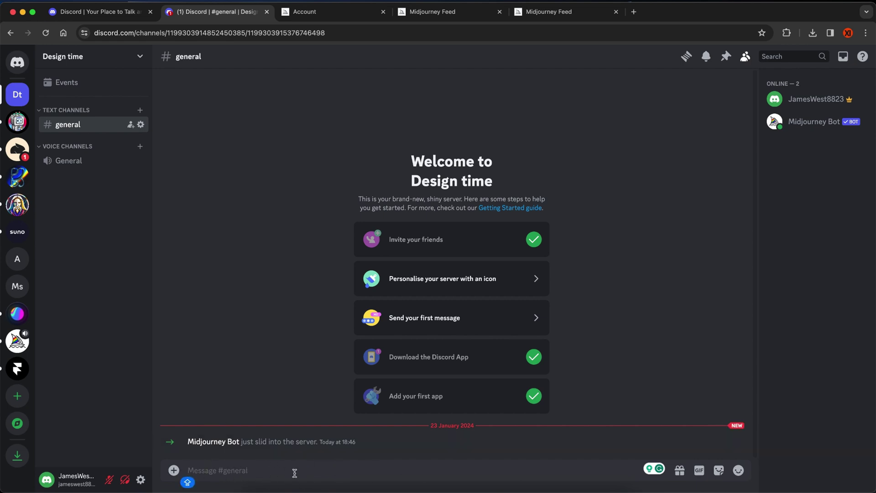
text(/)
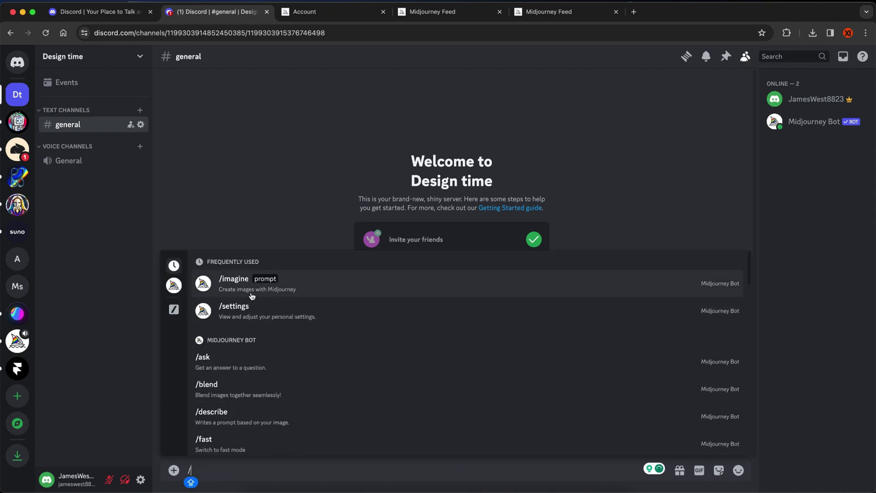
click(293, 291)
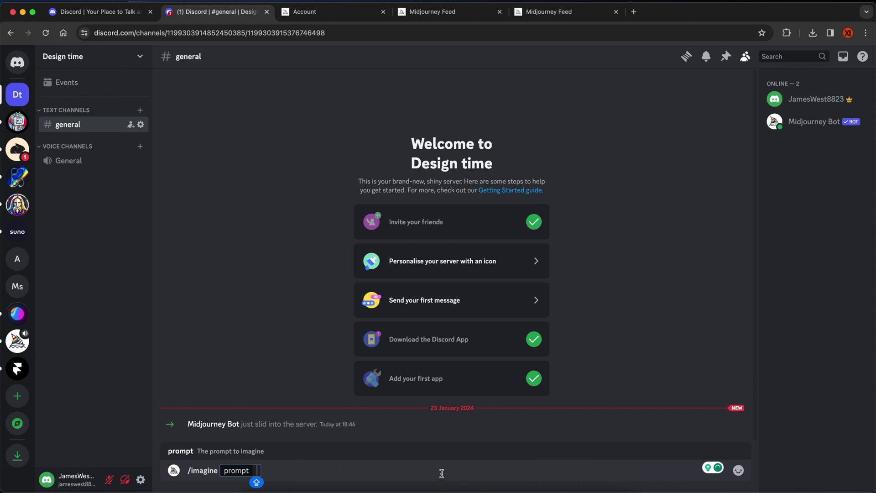
text(A)
text( asian)
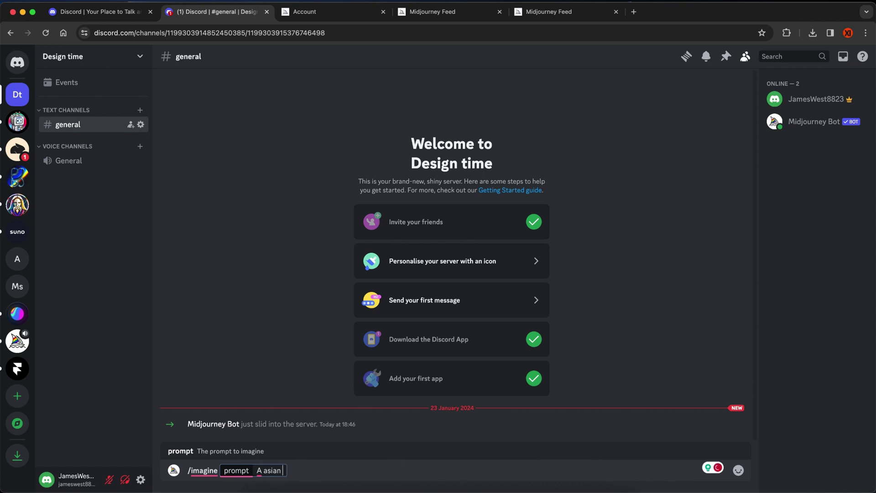
text( man ,)
text(35 years )
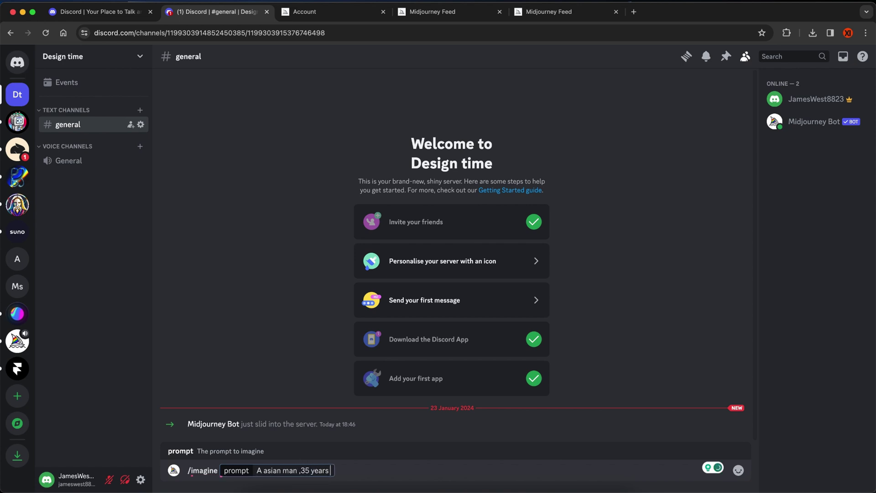
text(old,)
key(Caps_Lock)
key(Caps_Lock)
text(with glasses)
key(Caps_Lock)
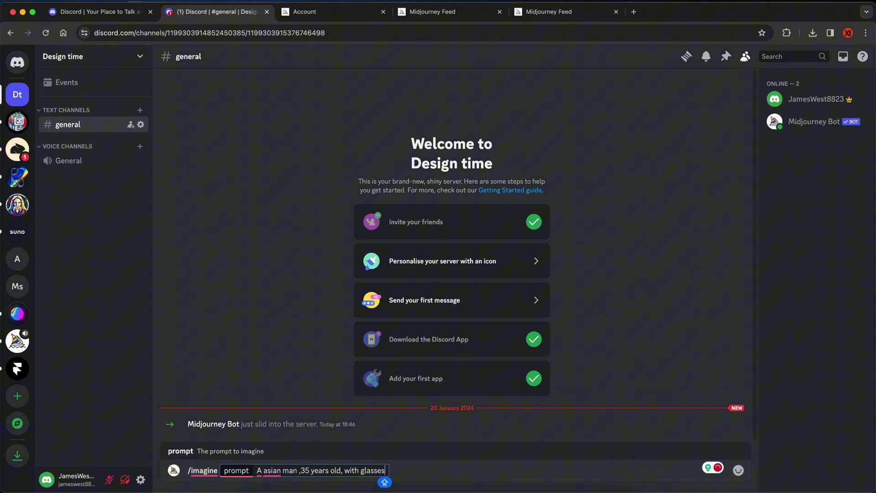
key(Return)
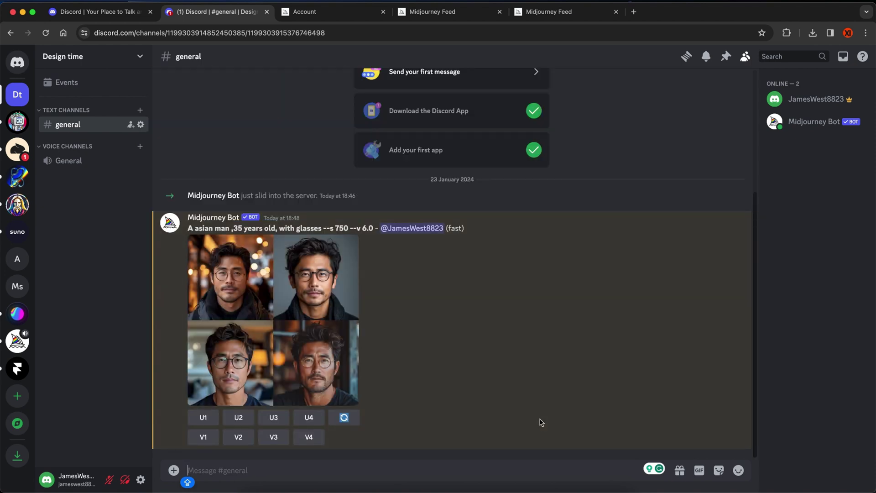
mouse_move(347, 288)
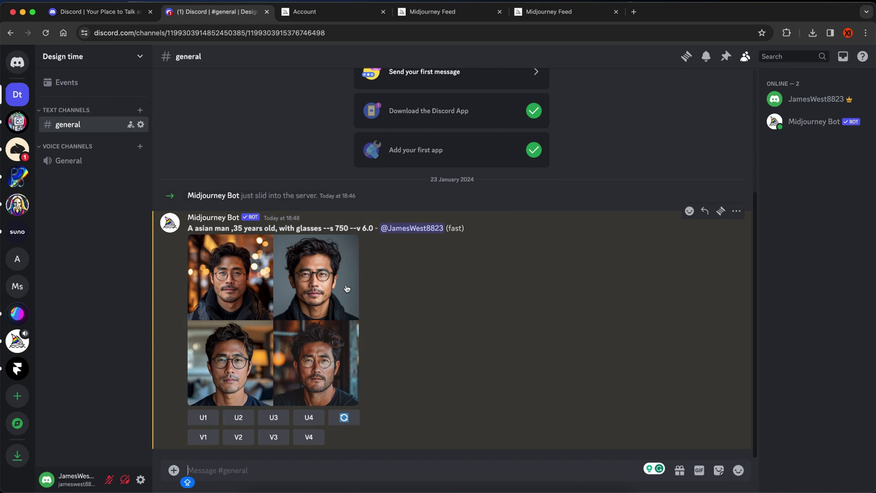
- Inspect the four-portrait grid full size in Chrome, then close Discord's enlarged preview
click(281, 309)
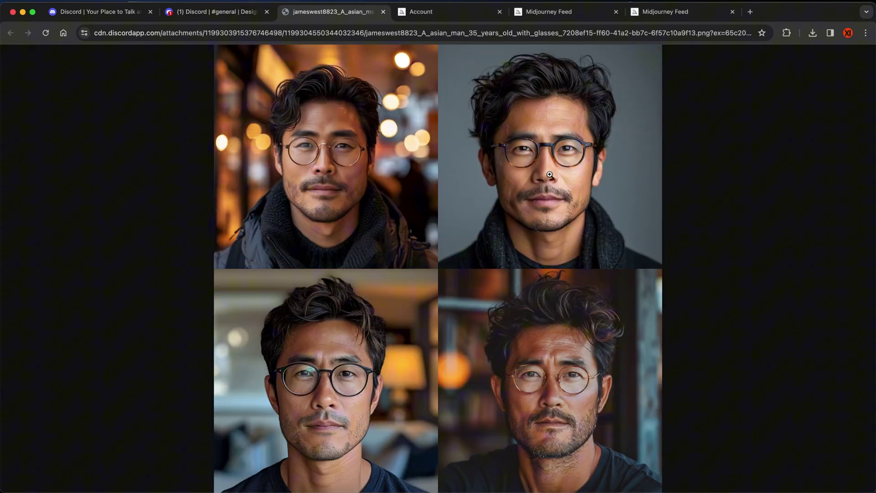
click(548, 176)
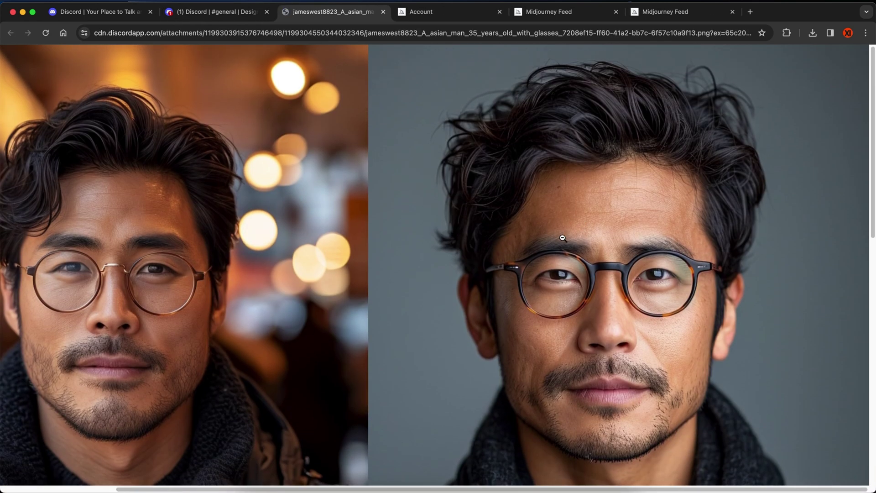
scroll(561, 236, up, 3)
scroll(562, 238, down, 10)
scroll(561, 238, down, 5)
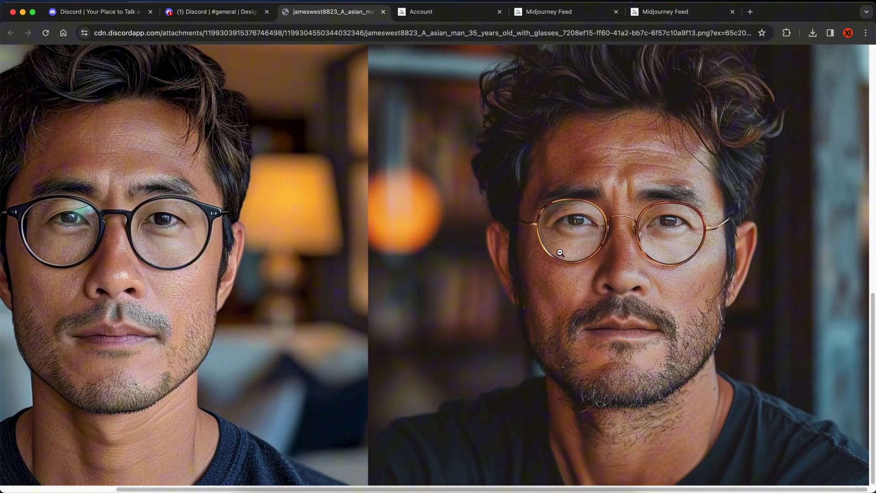
scroll(274, 239, up, 15)
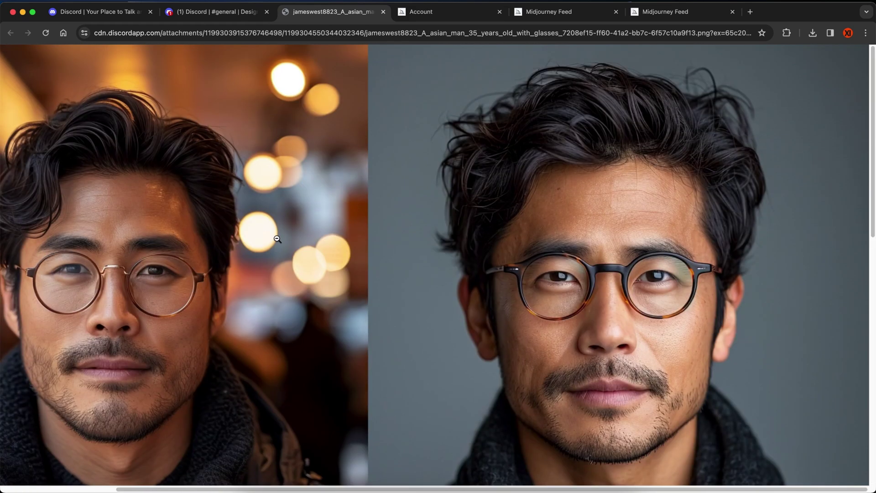
click(301, 236)
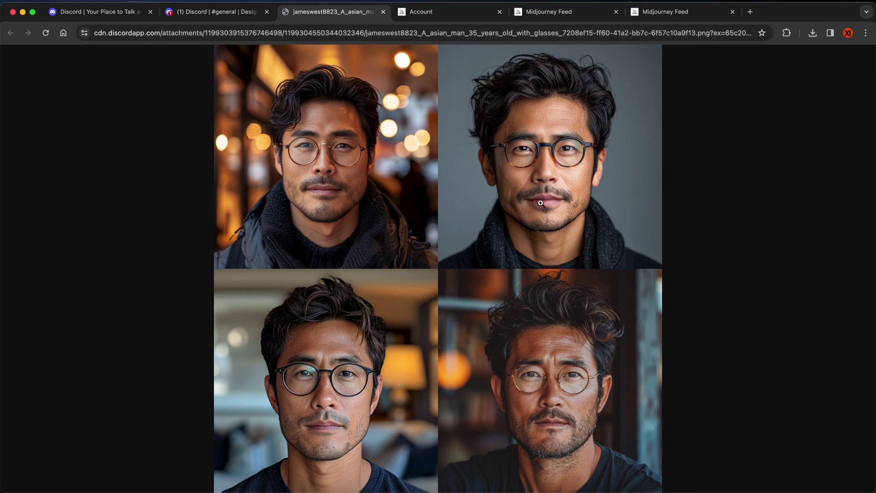
click(565, 207)
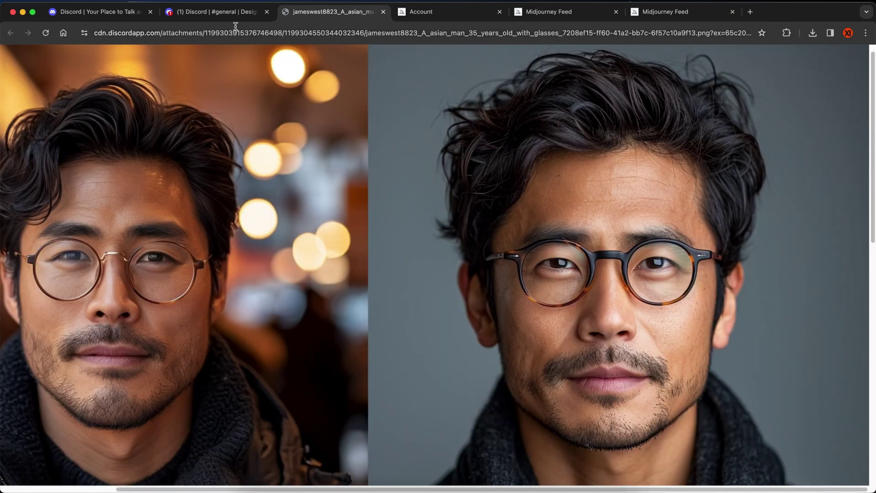
click(216, 11)
click(645, 311)
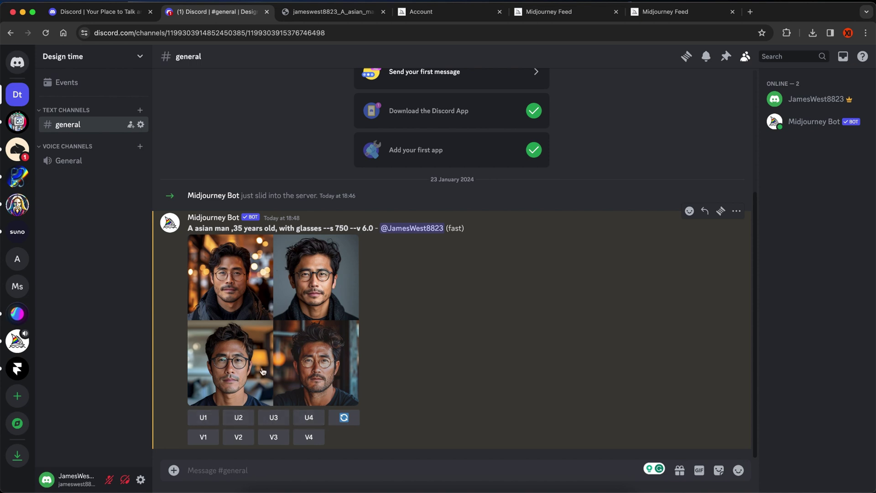
- Isolate the second portrait with U2 and inspect it full size in the browser
click(238, 417)
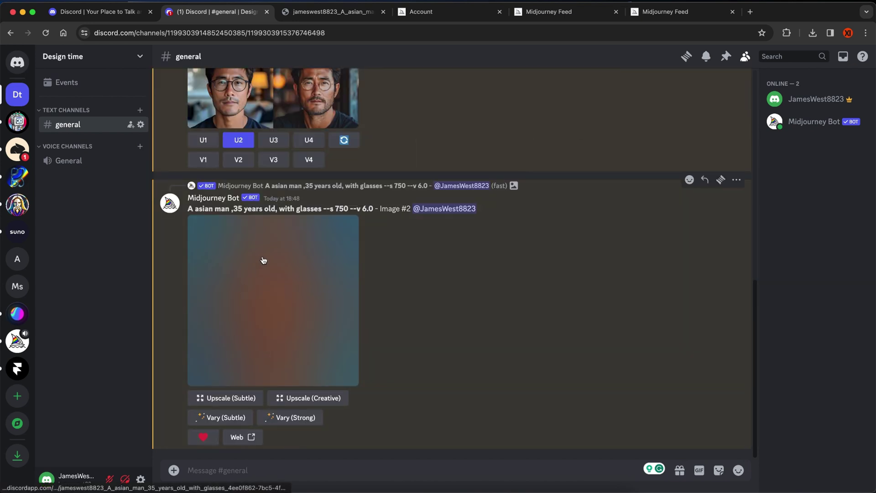
scroll(263, 261, up, 3)
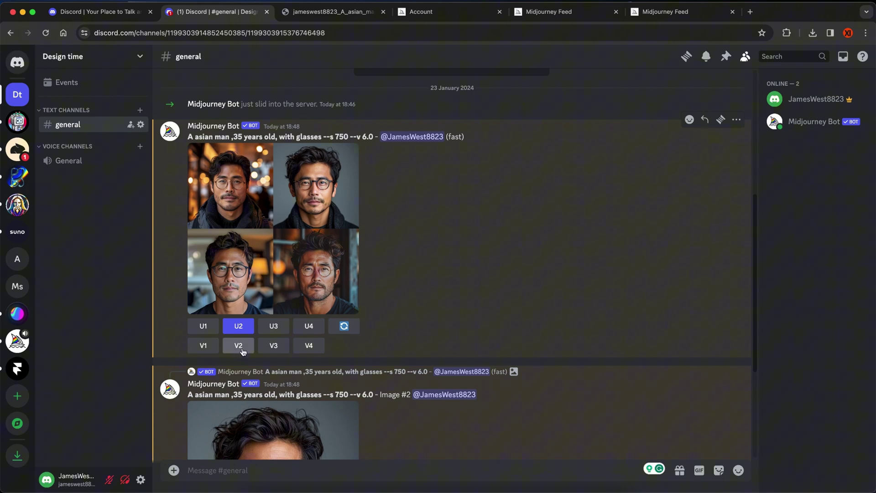
scroll(396, 247, down, 5)
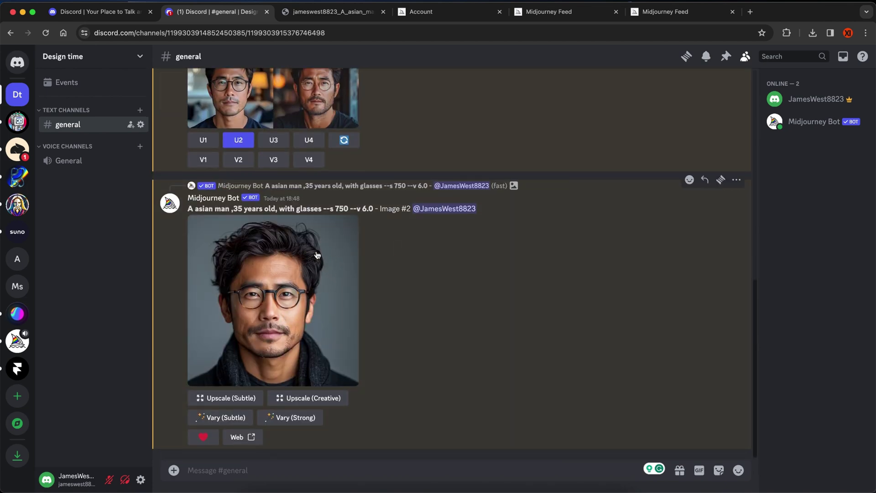
scroll(316, 259, up, 2)
scroll(302, 287, down, 2)
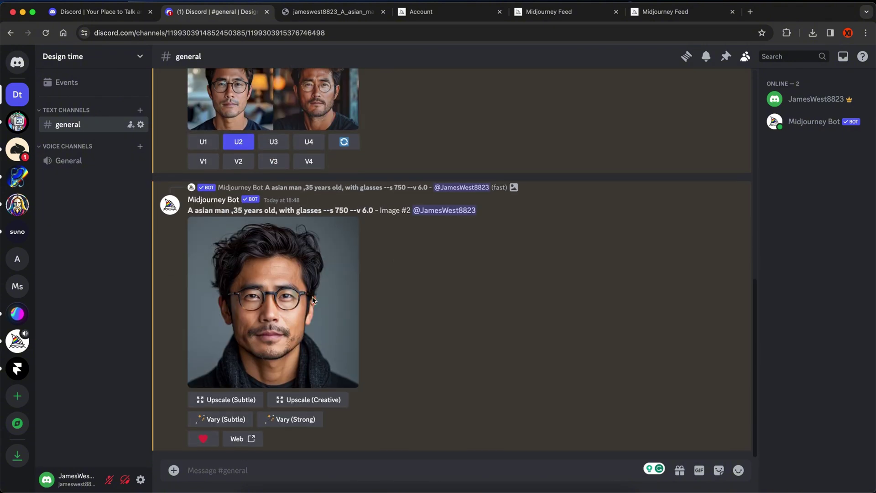
click(301, 334)
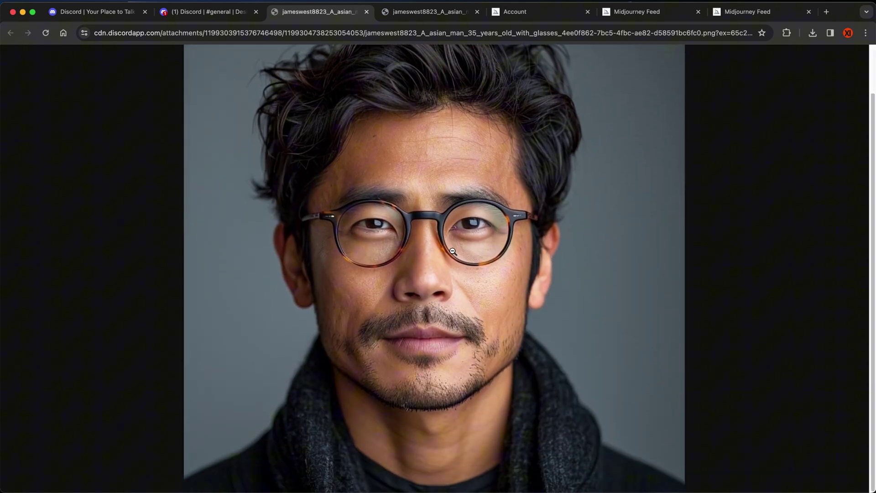
scroll(452, 250, up, 2)
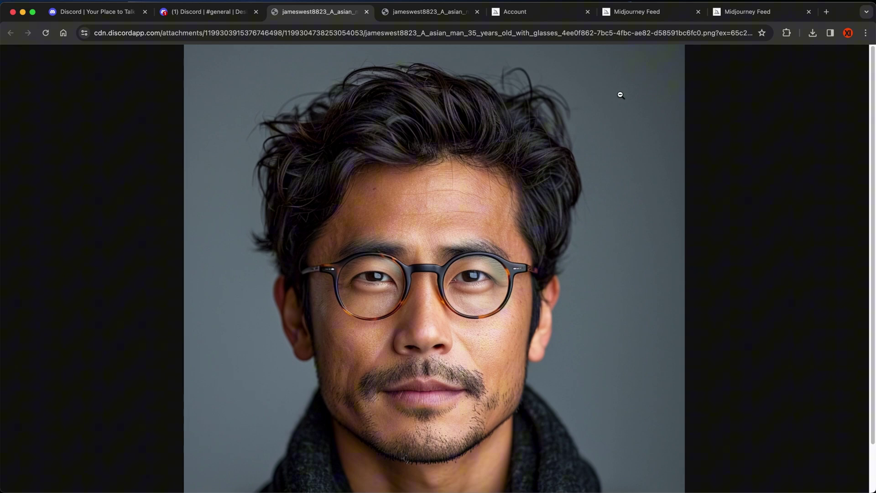
click(208, 12)
click(643, 277)
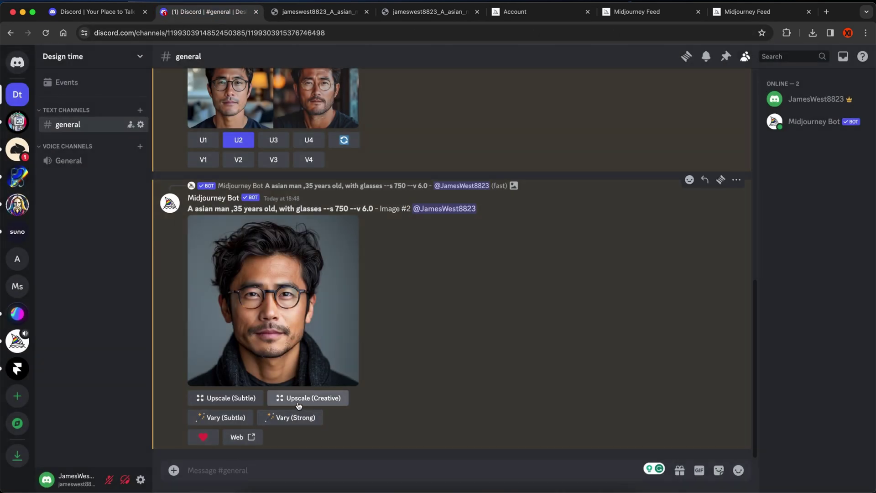
- Start a Subtle upscale of Image #2 and go back to the Midjourney feed page
click(233, 399)
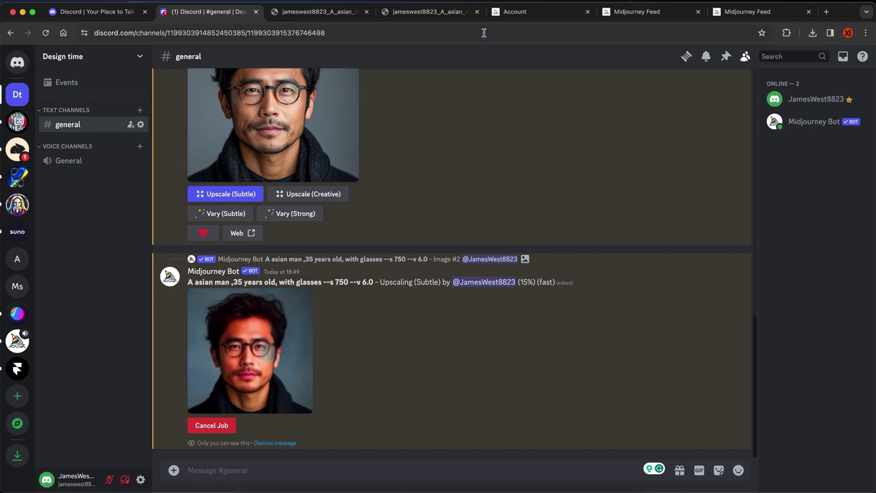
click(637, 12)
click(650, 13)
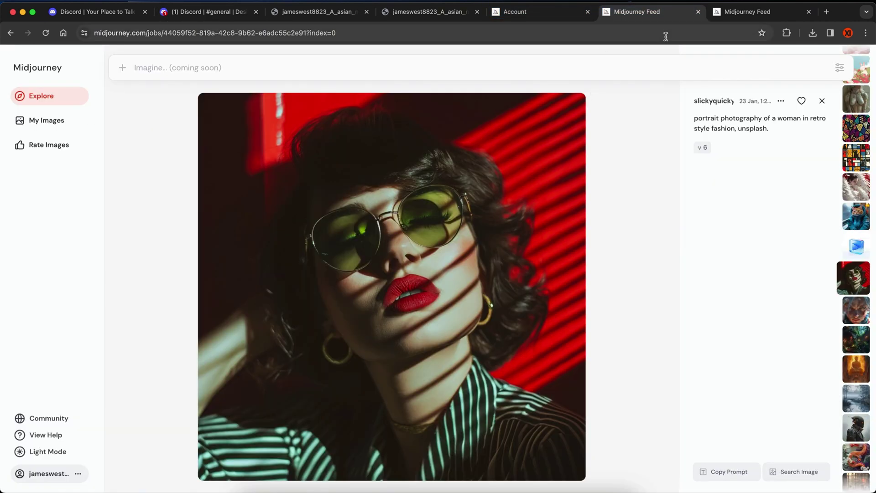
- Step through the feed jobs to the cyberpunk droid in a leather trench coat
click(193, 33)
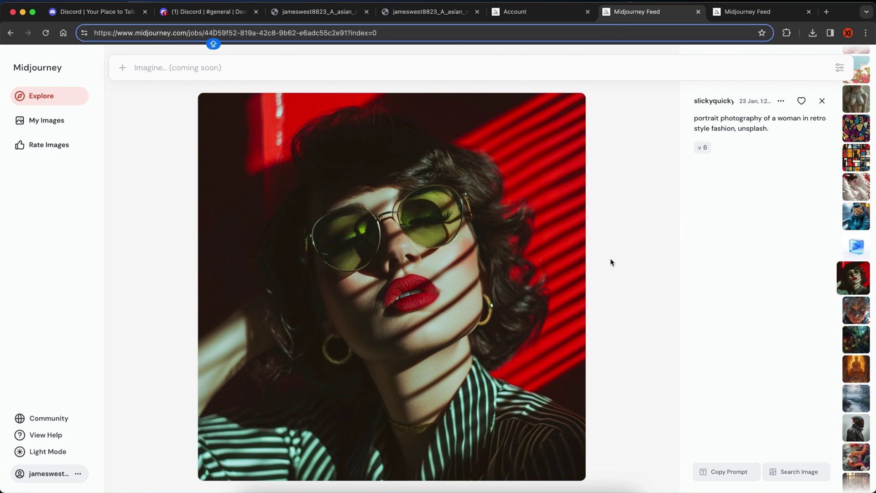
key(Down)
key(Down)
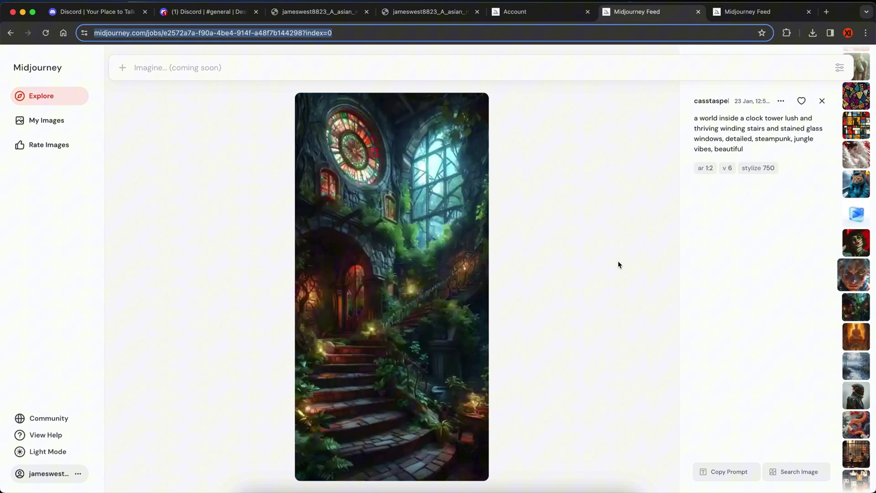
key(Down)
key(Down)
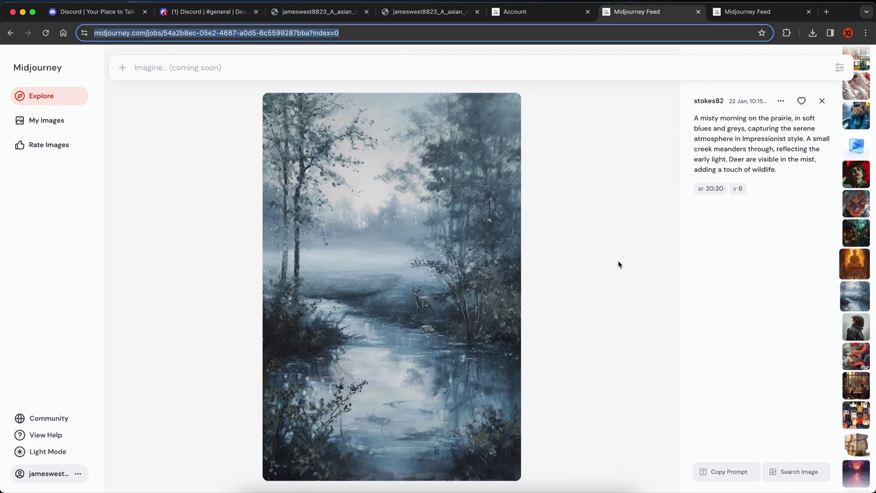
key(Down)
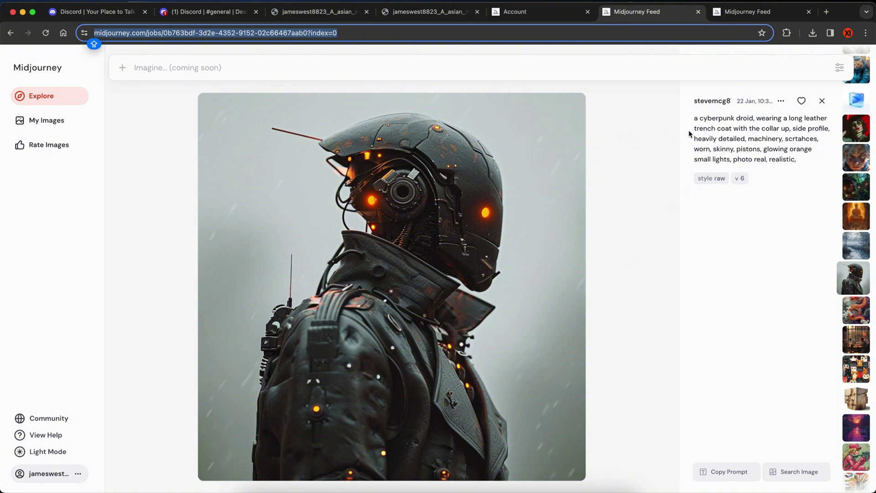
- Select the cyberpunk droid's entire prompt text after a few partial selections
drag(695, 118, 793, 118)
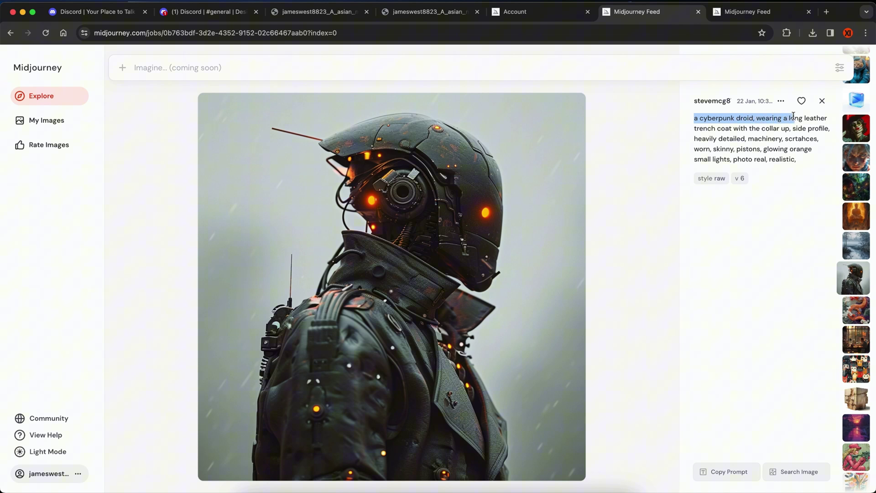
click(768, 128)
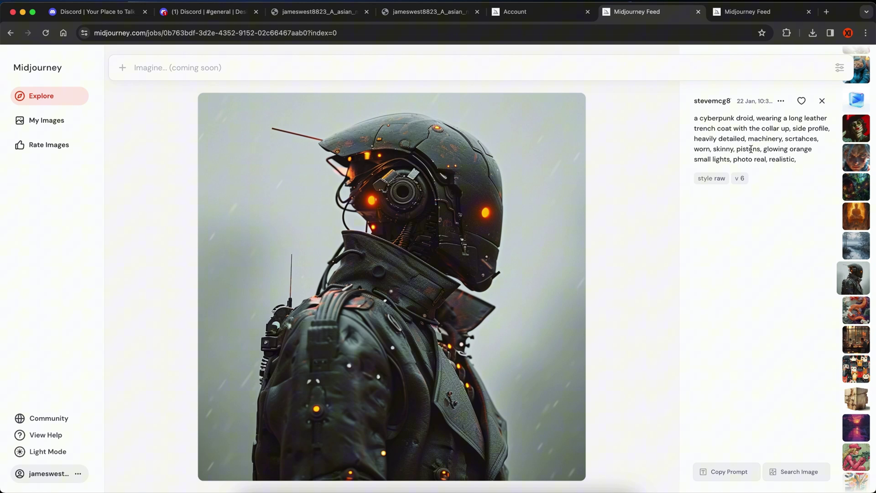
drag(767, 139, 776, 139)
click(725, 150)
double_click(713, 149)
click(787, 147)
drag(770, 160, 787, 160)
click(795, 159)
drag(798, 160, 692, 122)
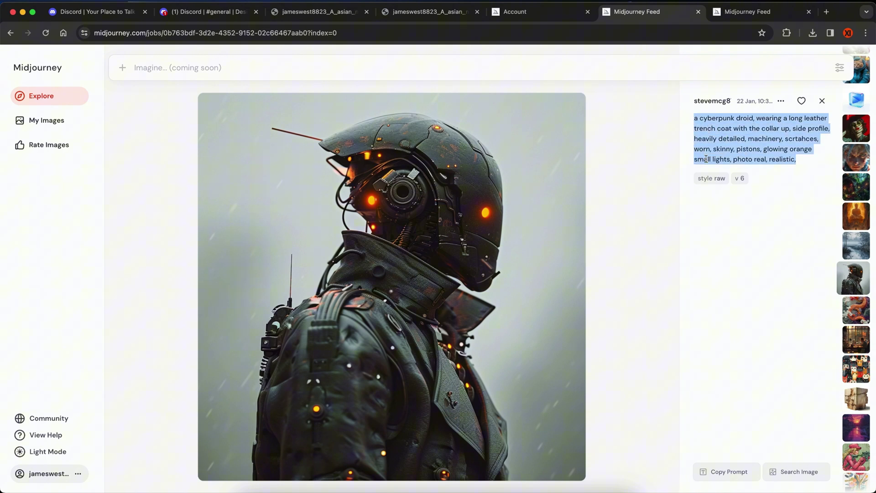
- View the finished subtle upscale of the glasses portrait full size in the browser
click(205, 11)
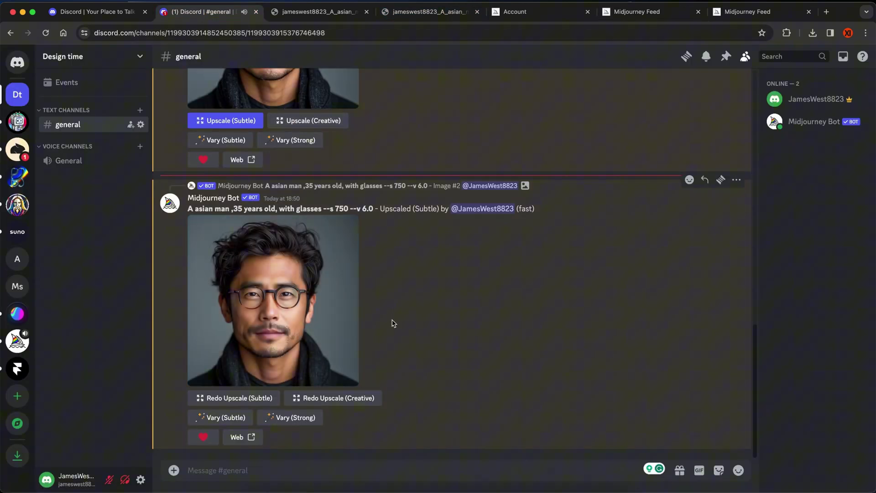
click(292, 312)
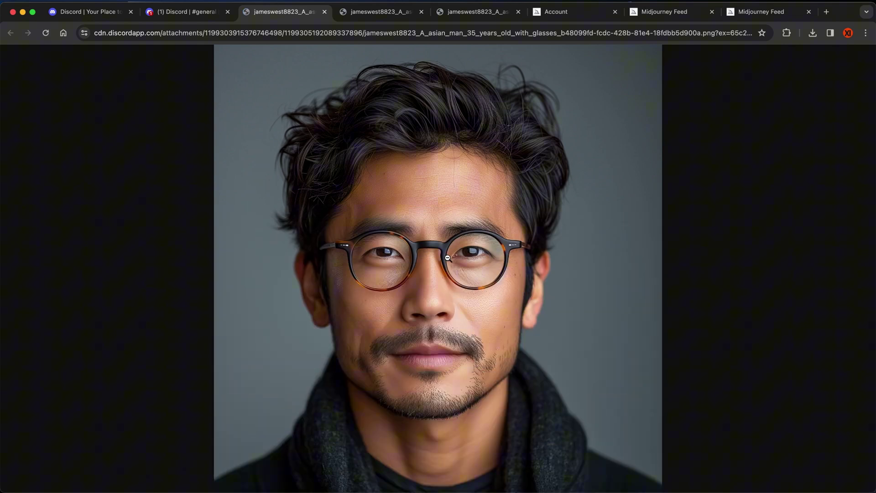
click(424, 252)
scroll(375, 270, down, 2)
scroll(375, 271, down, 3)
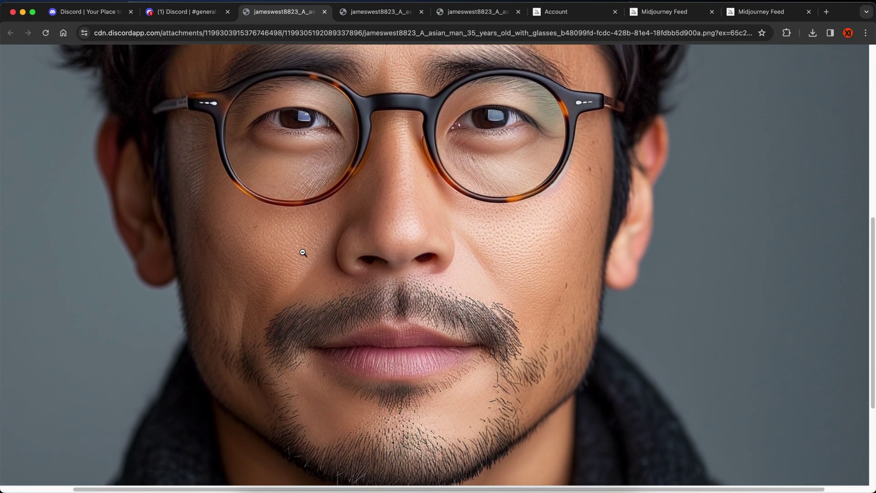
scroll(328, 241, up, 8)
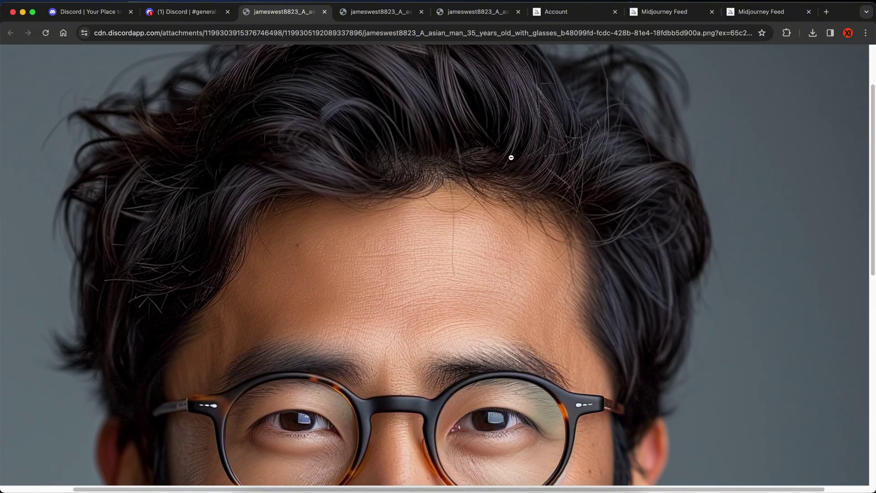
scroll(506, 233, down, 10)
scroll(479, 247, down, 5)
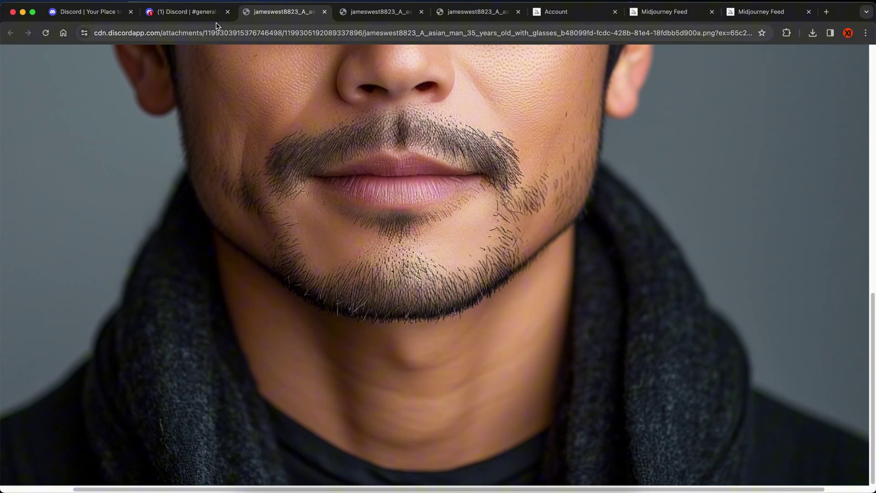
click(185, 11)
click(335, 458)
click(288, 469)
text(/)
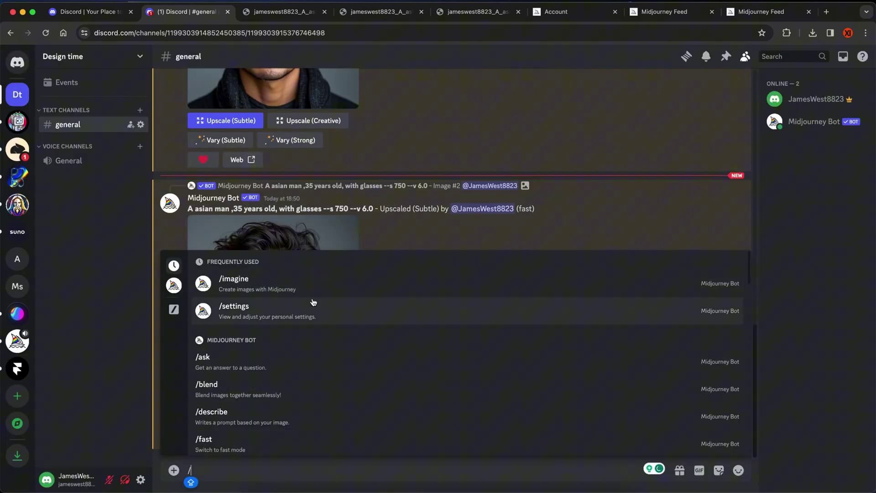
- Submit the pasted cyberpunk droid prompt through /imagine, then revisit the droid example page
click(246, 282)
text(a cyberpunk droid, wearing a long leather trench coat with the collar up, side profile, heavily detailed, machinery, scrtahces, worn, skinny, pistons, glowing orange small lights, photo real, realistic,)
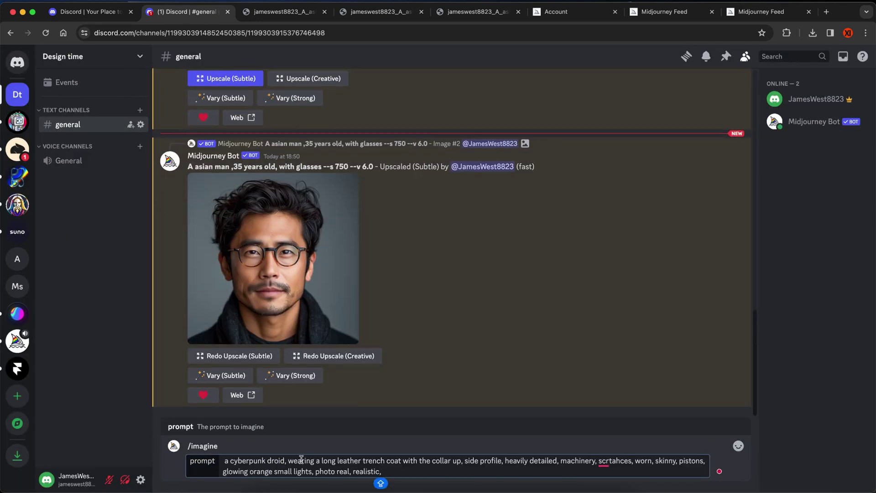
key(Return)
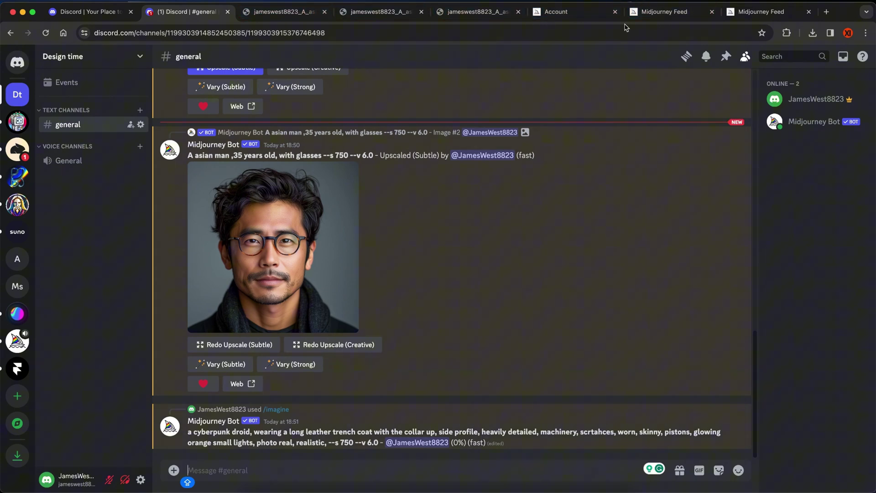
click(664, 11)
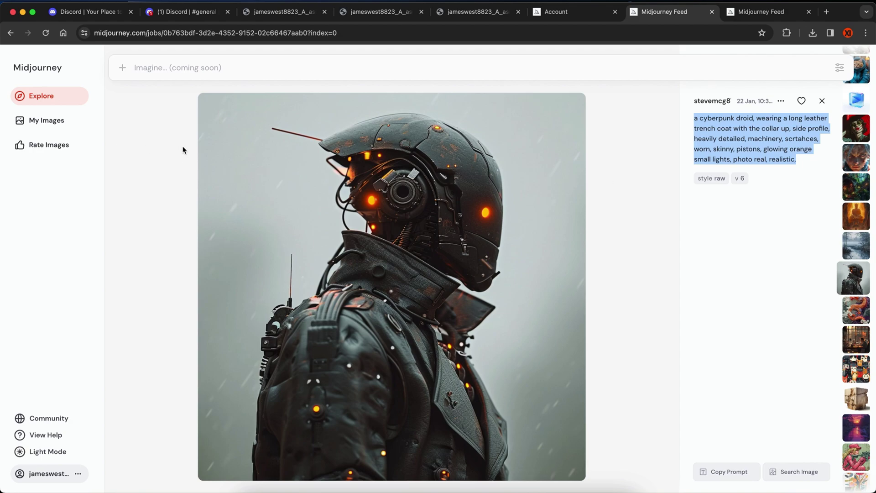
- Browse the Explore gallery of community images, then return to Discord
click(49, 97)
scroll(529, 241, down, 2)
scroll(530, 242, down, 8)
scroll(529, 242, down, 8)
scroll(529, 241, down, 8)
scroll(531, 241, down, 6)
scroll(531, 241, down, 8)
scroll(531, 241, down, 8)
scroll(531, 241, down, 5)
scroll(531, 241, down, 4)
scroll(530, 240, down, 6)
scroll(531, 241, down, 5)
scroll(531, 242, down, 3)
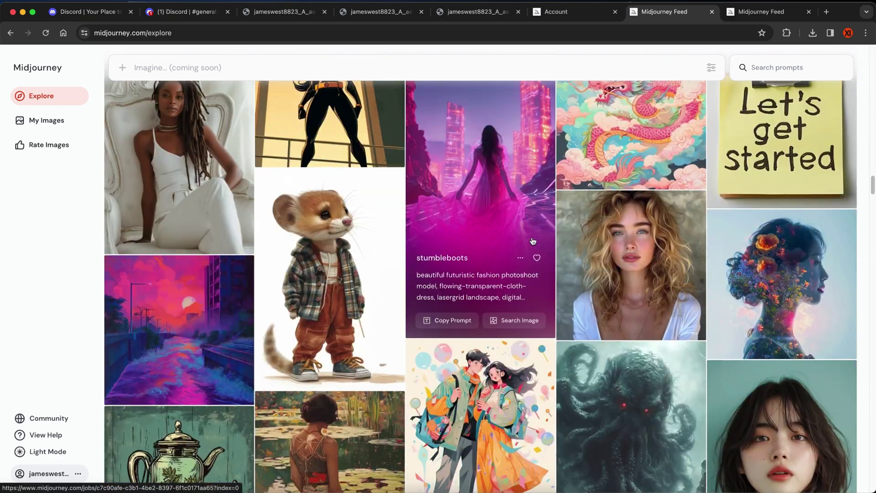
scroll(533, 242, down, 2)
scroll(533, 240, down, 3)
scroll(671, 247, down, 5)
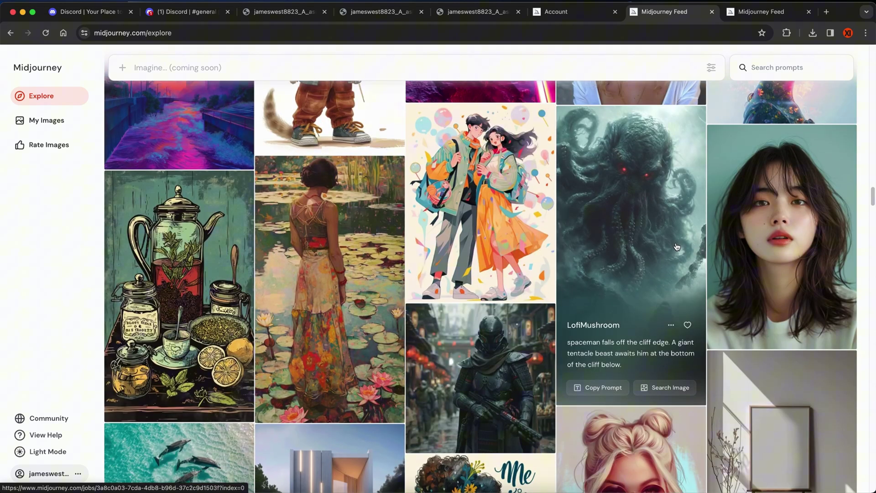
scroll(677, 248, down, 5)
scroll(677, 248, down, 2)
scroll(677, 248, down, 4)
scroll(668, 249, down, 3)
scroll(668, 250, down, 5)
scroll(668, 249, down, 2)
scroll(668, 249, down, 5)
scroll(667, 249, down, 2)
scroll(668, 248, down, 5)
scroll(668, 249, down, 3)
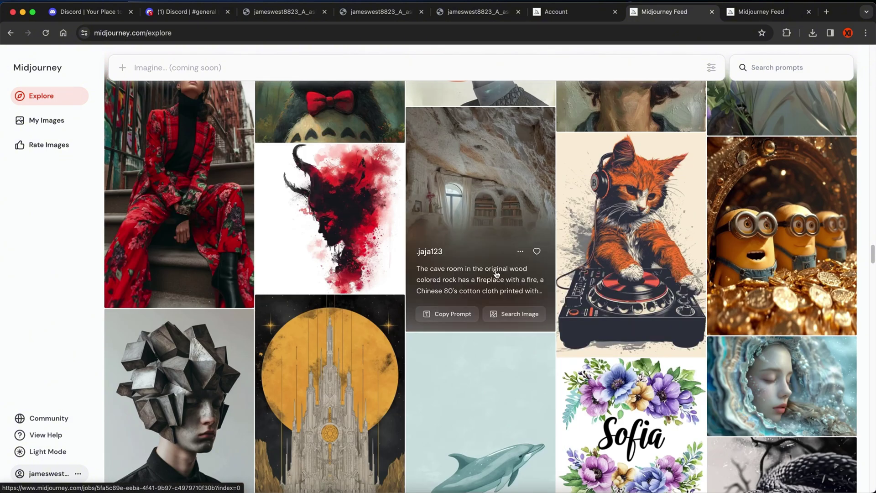
scroll(498, 255, down, 5)
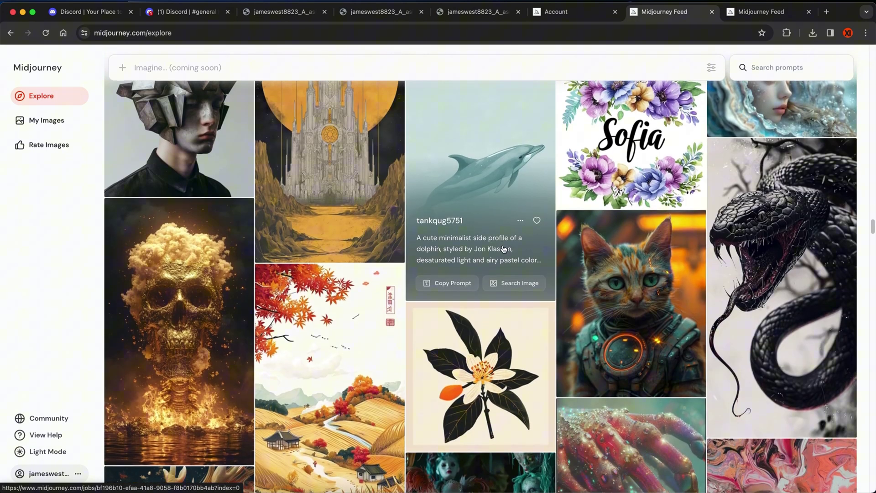
scroll(504, 248, down, 5)
scroll(480, 244, down, 4)
scroll(460, 240, down, 2)
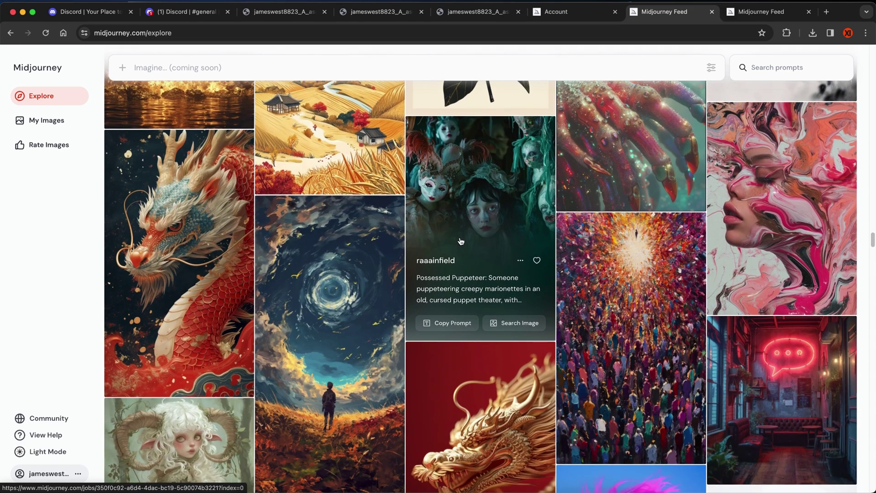
scroll(460, 240, down, 6)
scroll(460, 241, down, 4)
scroll(461, 241, down, 2)
scroll(460, 240, down, 3)
scroll(461, 241, down, 4)
scroll(477, 253, down, 3)
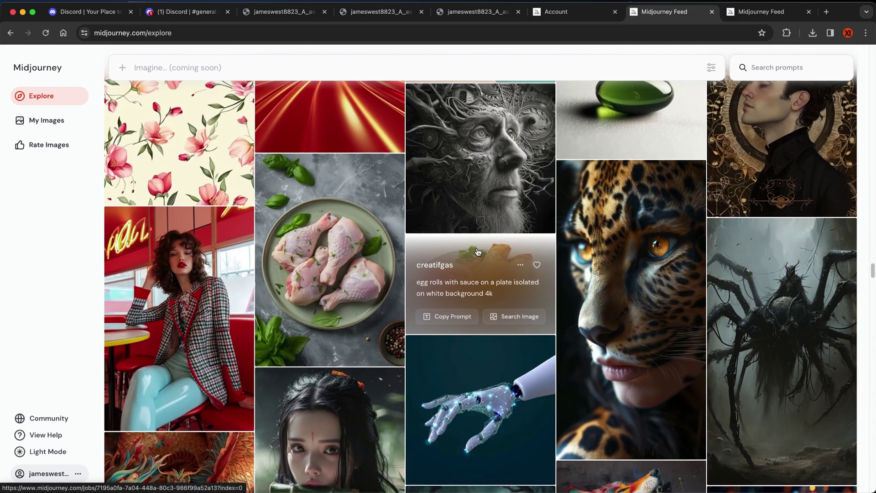
scroll(477, 252, down, 4)
scroll(478, 252, down, 4)
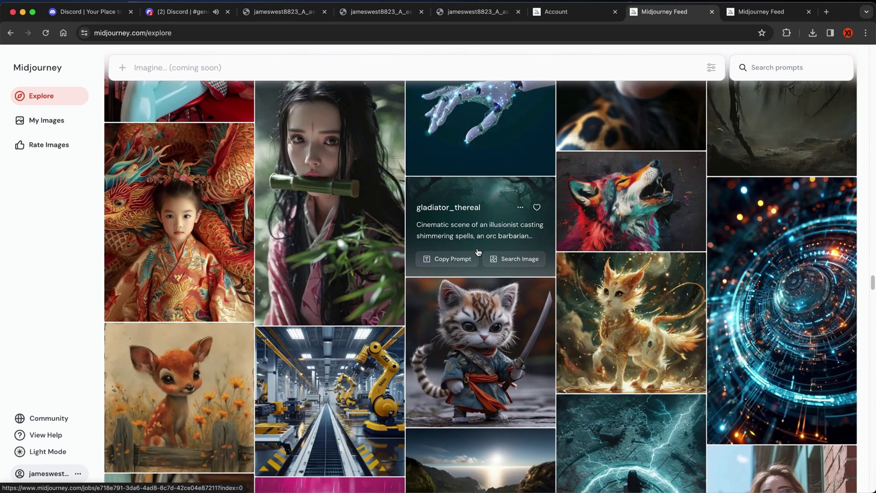
click(194, 12)
- Open the four hooded-droid grid full size in a new browser tab
click(295, 279)
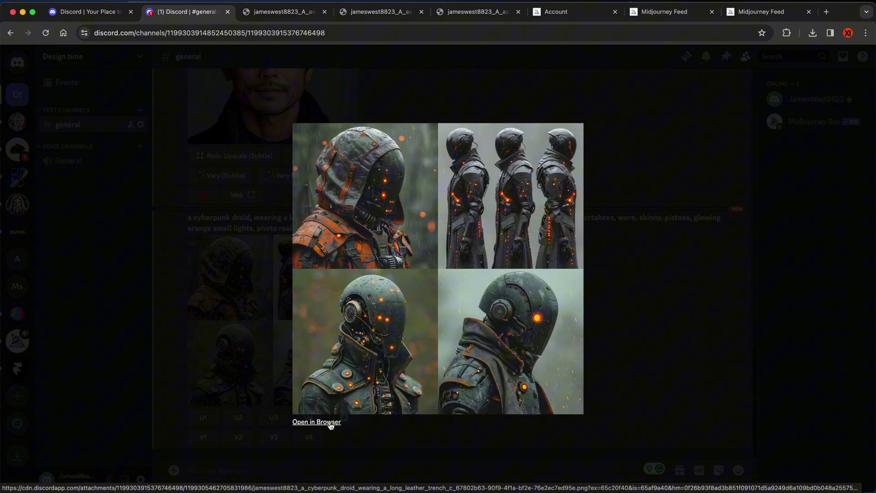
click(316, 422)
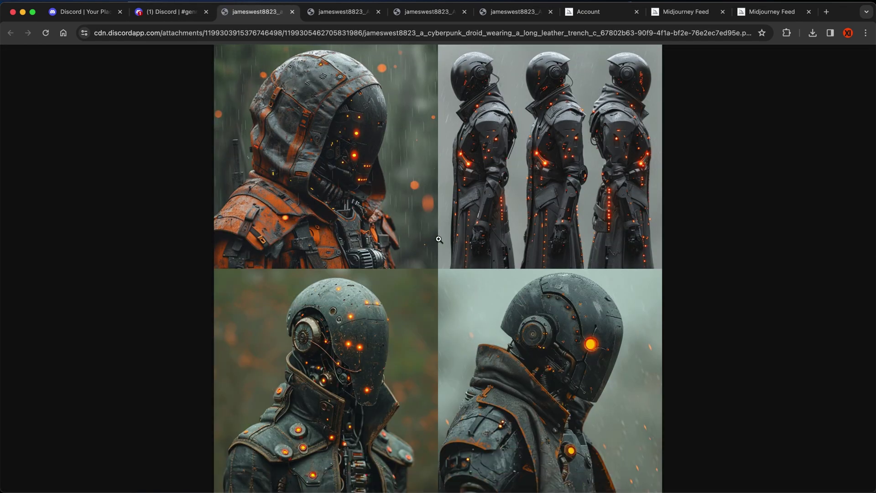
click(169, 11)
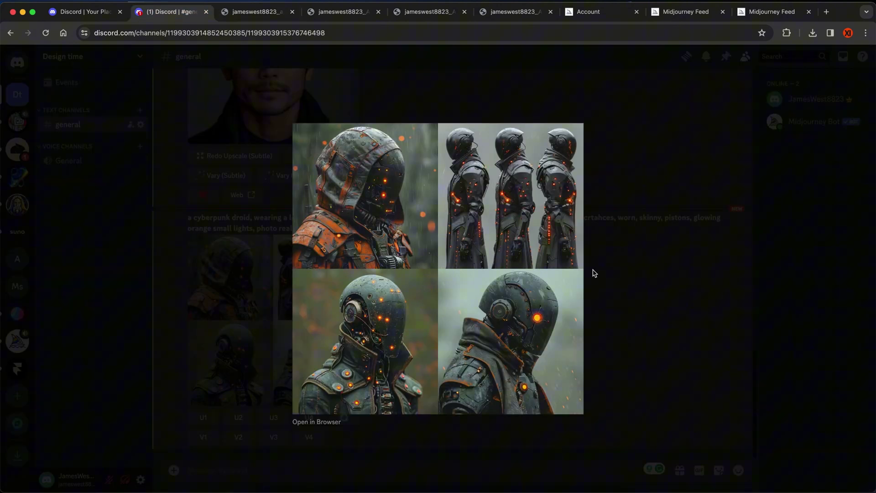
click(615, 279)
- Request strong variations of droid image 1 with V1, checking the v 6.0 setting
click(204, 437)
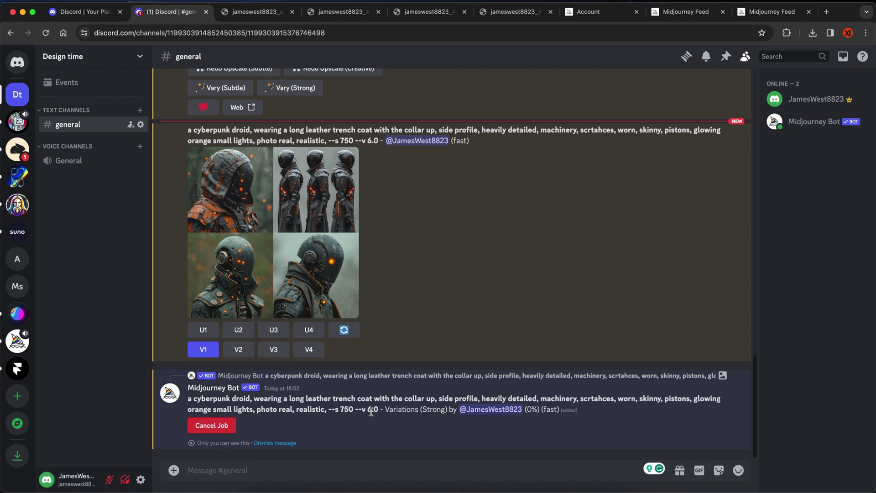
drag(363, 410, 377, 410)
click(392, 398)
click(377, 470)
mouse_move(420, 336)
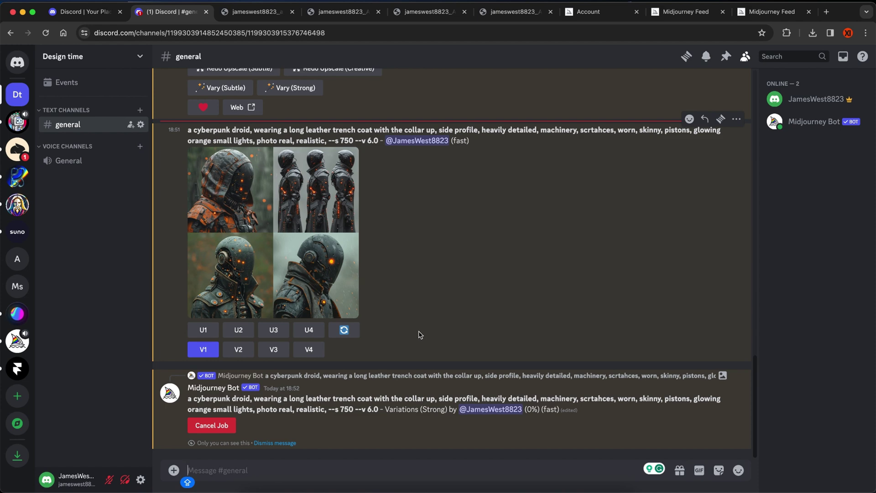
scroll(421, 335, up, 5)
scroll(383, 322, up, 5)
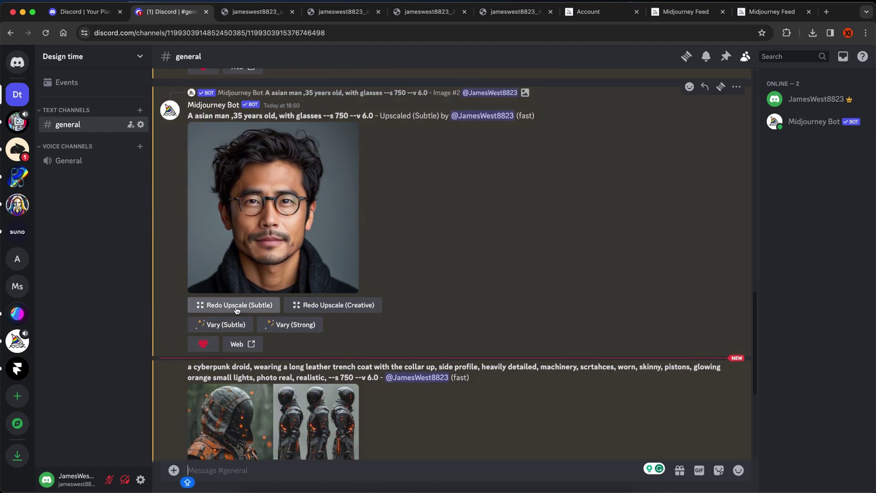
click(236, 308)
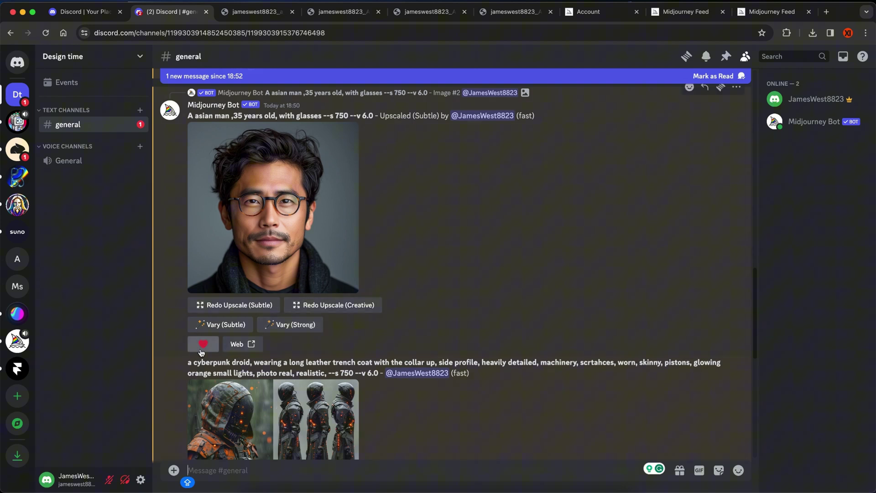
scroll(342, 339, down, 5)
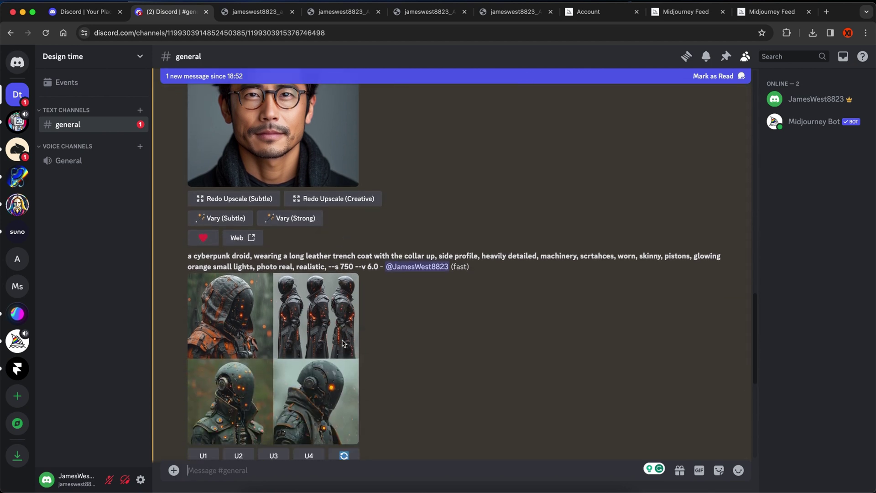
scroll(353, 341, down, 3)
scroll(354, 341, down, 3)
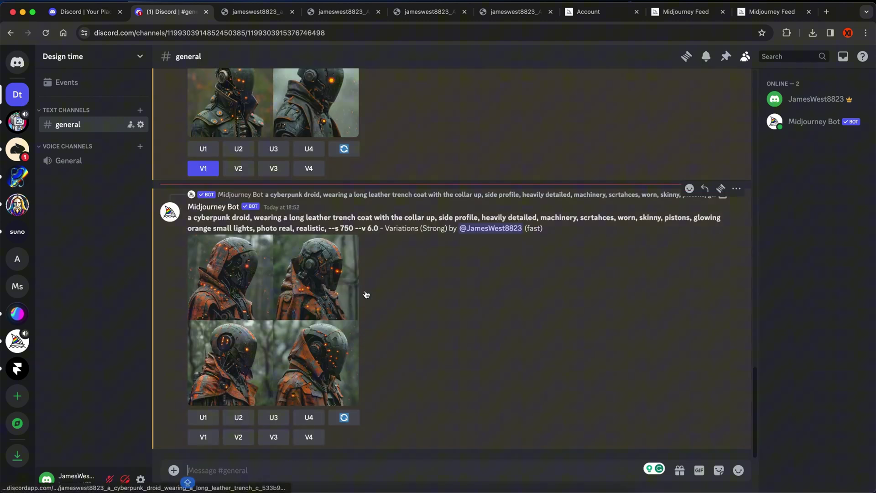
scroll(278, 274, up, 5)
scroll(260, 277, up, 3)
scroll(242, 282, down, 8)
- Preview the orange-coated droid variations grid, then isolate the third one with U3
click(243, 282)
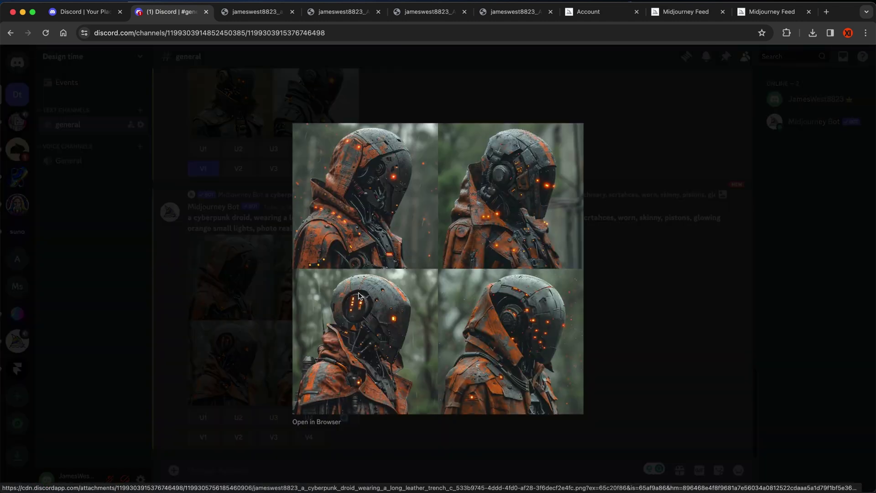
click(612, 321)
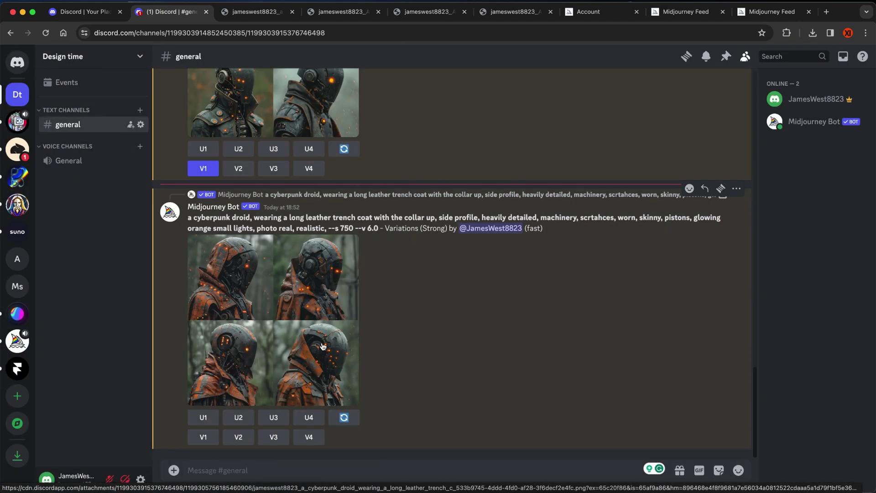
click(273, 416)
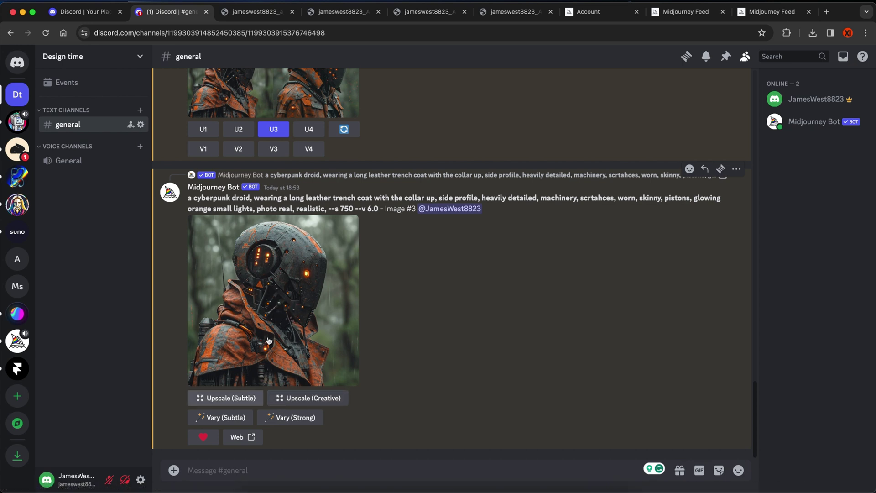
- Run a Creative upscale on the standalone droid Image #3
click(308, 398)
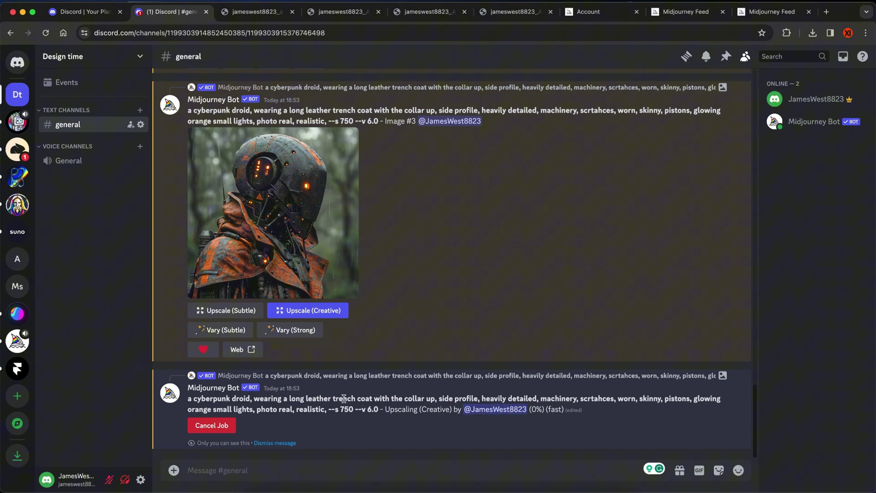
scroll(368, 360, up, 5)
scroll(368, 361, up, 5)
scroll(367, 360, up, 5)
scroll(367, 361, up, 5)
scroll(369, 352, up, 5)
scroll(370, 350, up, 5)
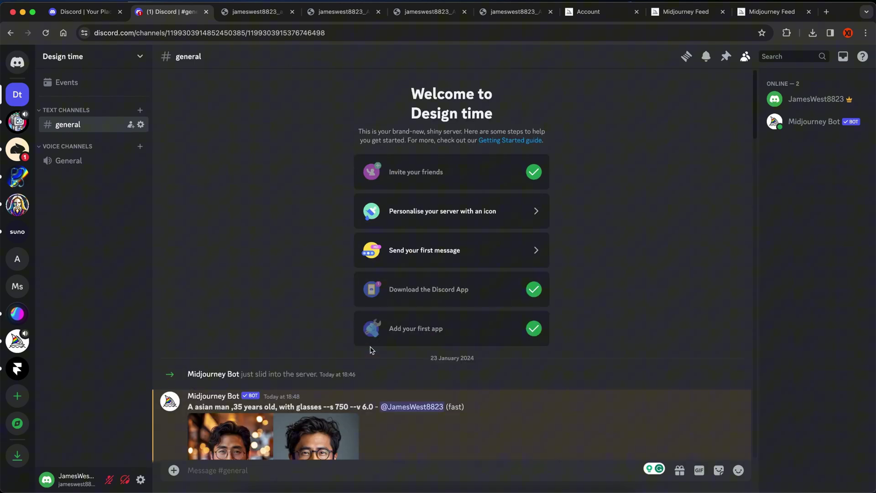
scroll(370, 349, down, 5)
scroll(372, 349, down, 5)
scroll(416, 222, down, 5)
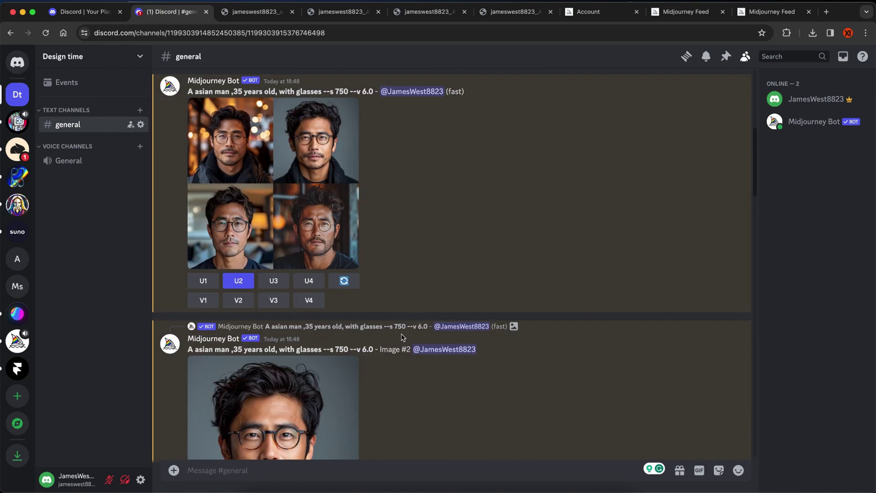
- Add a thumbs-up reaction to the first man-with-glasses portrait grid message
right_click(430, 210)
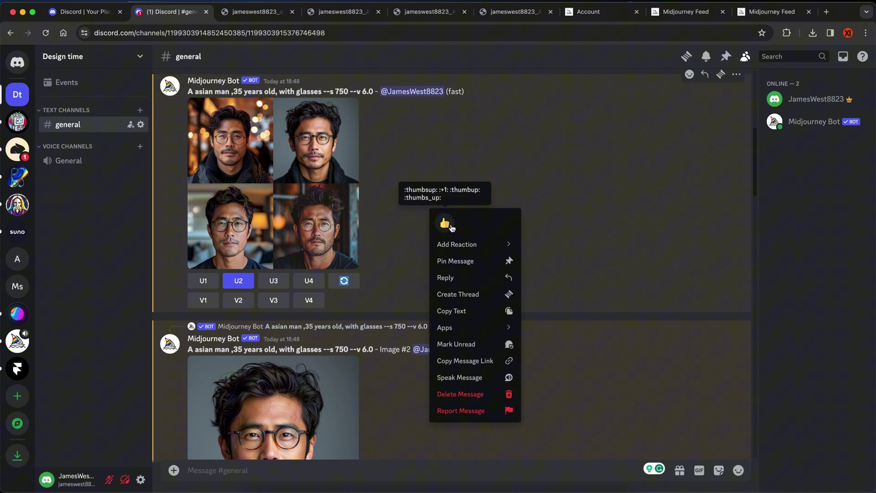
click(446, 224)
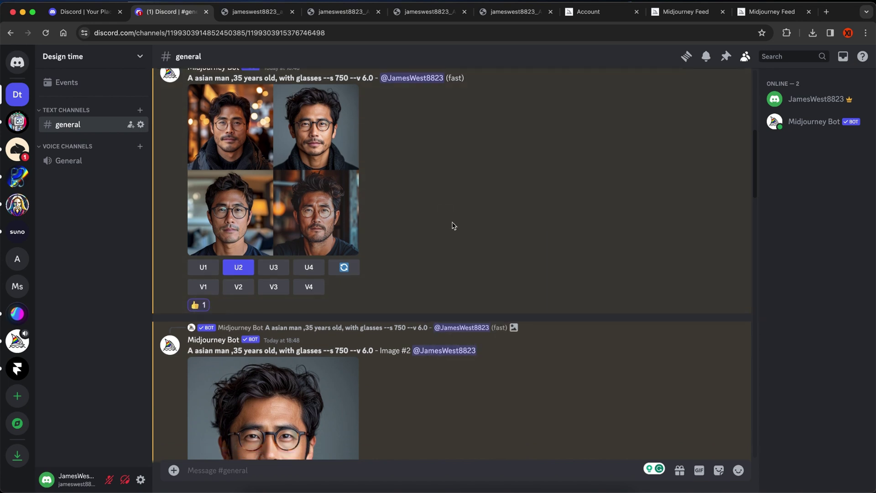
right_click(452, 225)
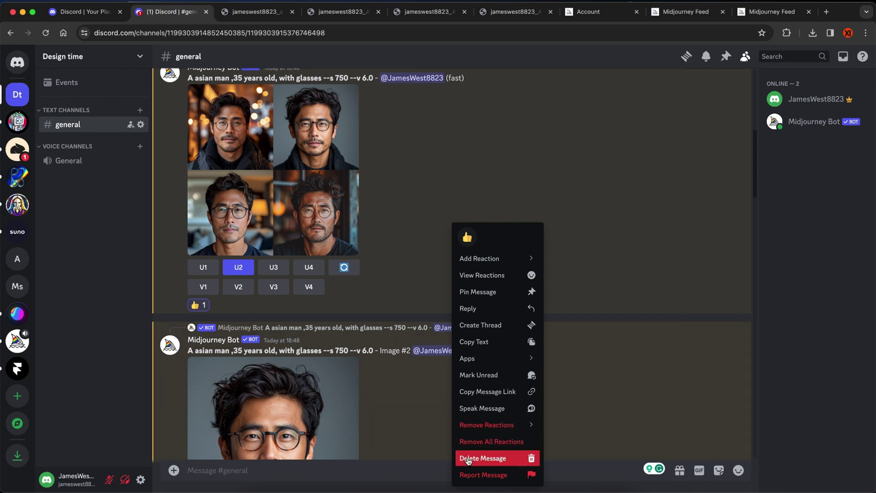
key(Escape)
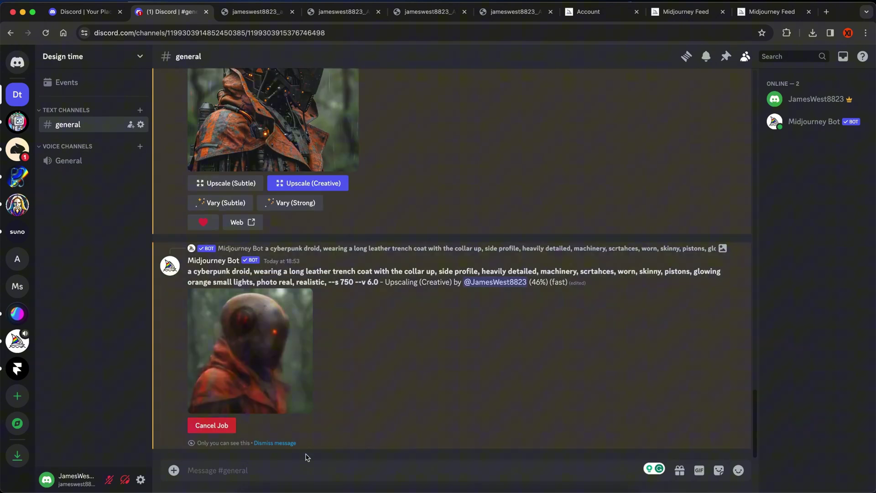
- Run /settings to post the panel showing V6 with --s 750, and expand the model selector
key(Caps_Lock)
text(/se)
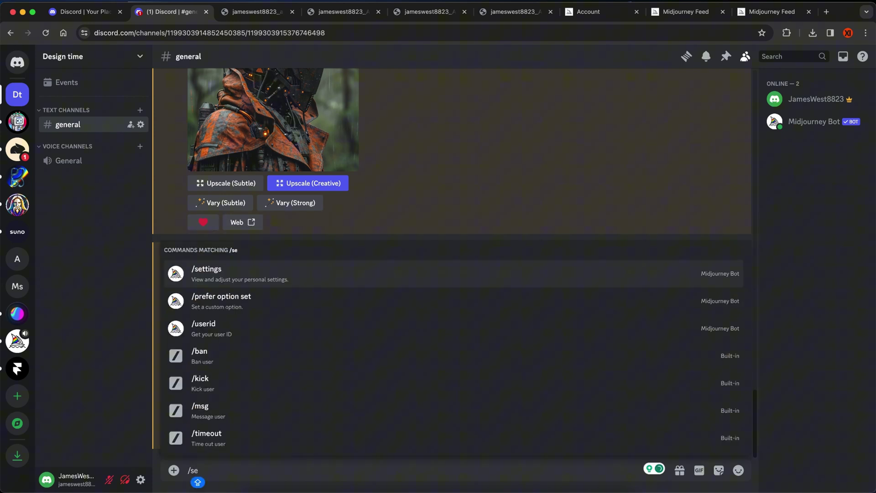
click(228, 278)
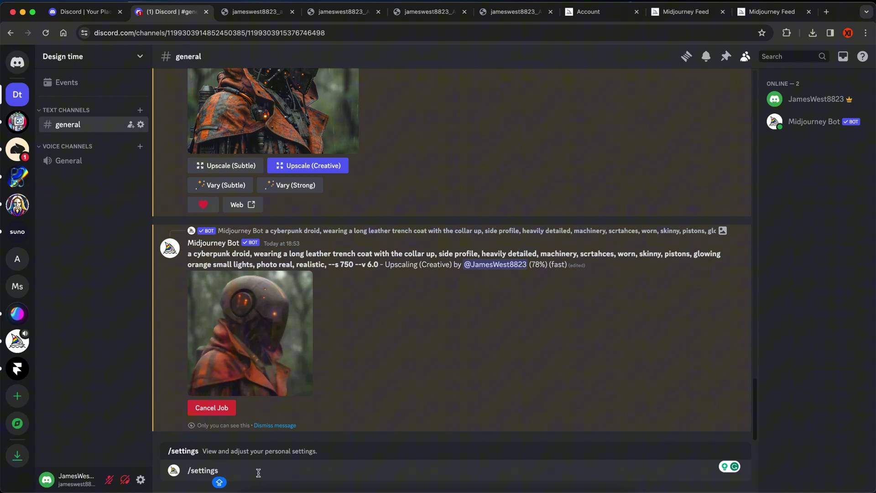
key(Return)
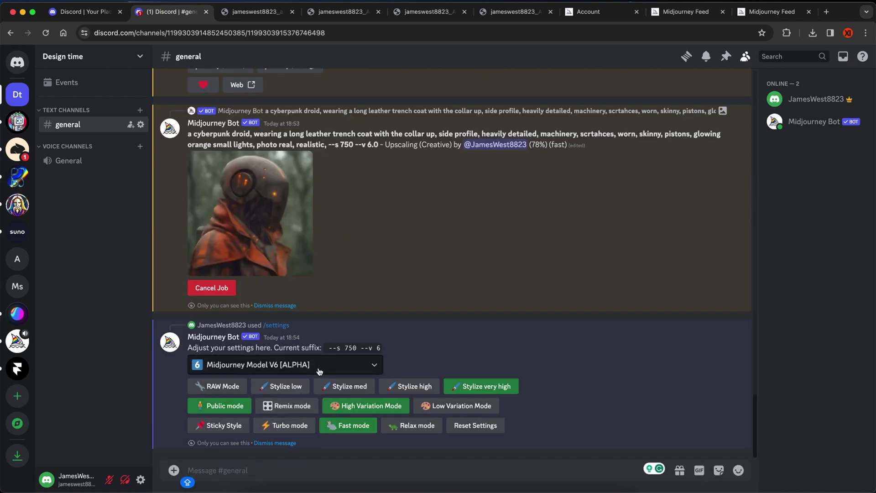
click(375, 368)
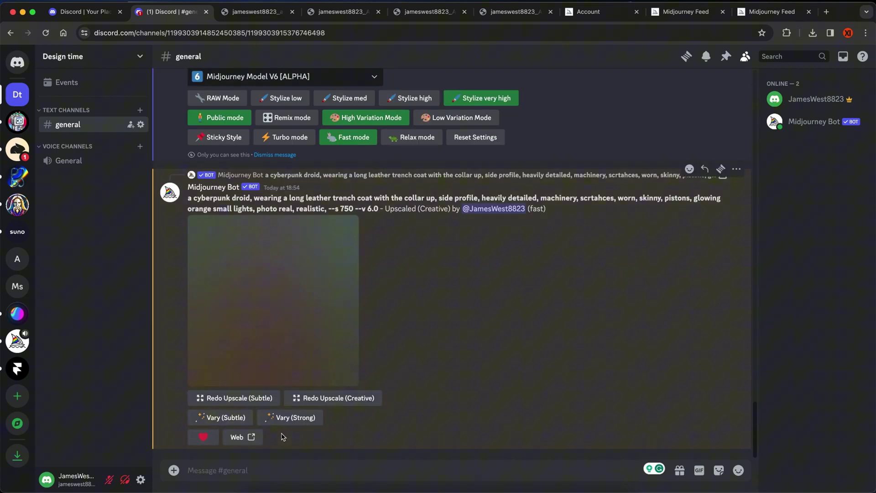
scroll(316, 287, up, 5)
click(296, 258)
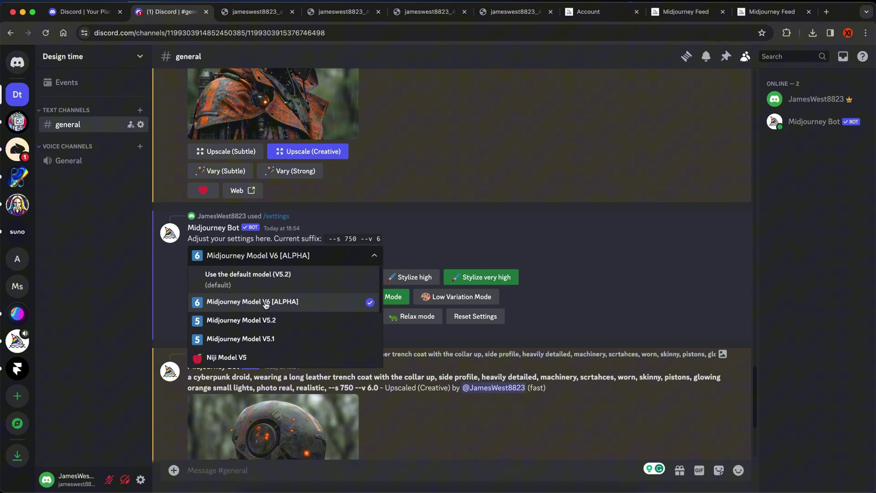
click(432, 248)
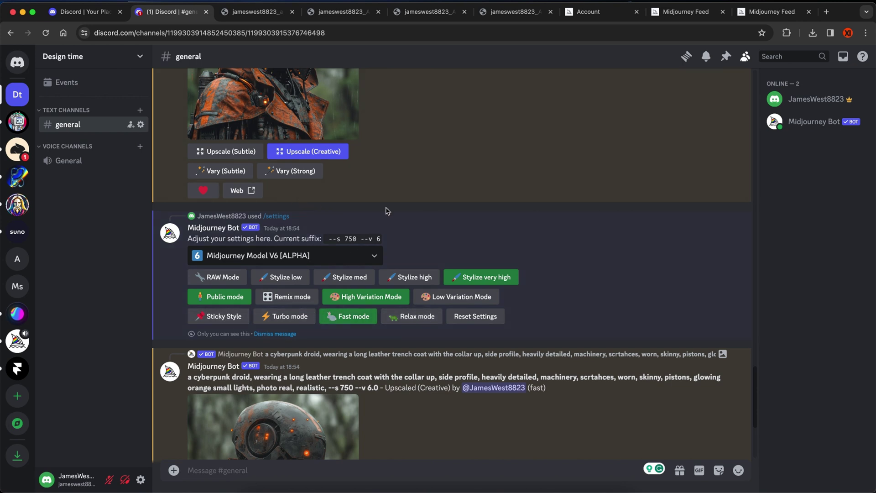
scroll(411, 274, down, 5)
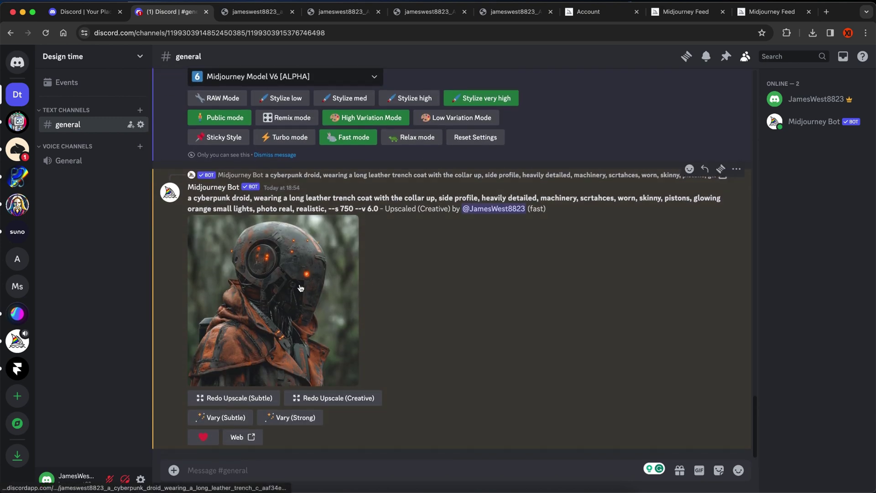
- Open the creatively upscaled droid at full resolution in a browser tab and zoom into its eye
click(301, 289)
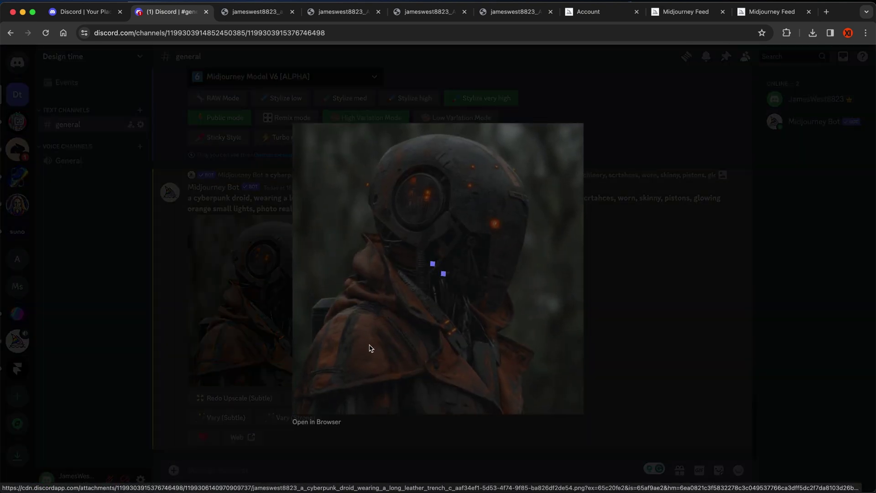
click(329, 423)
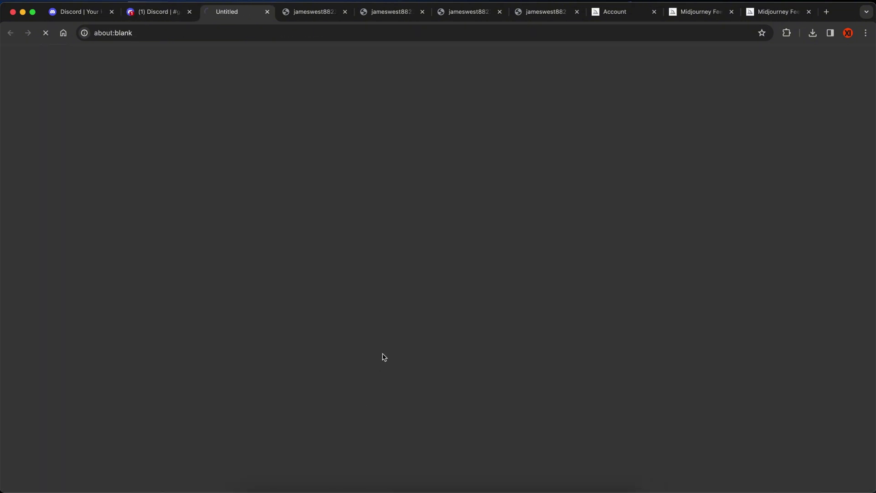
click(481, 217)
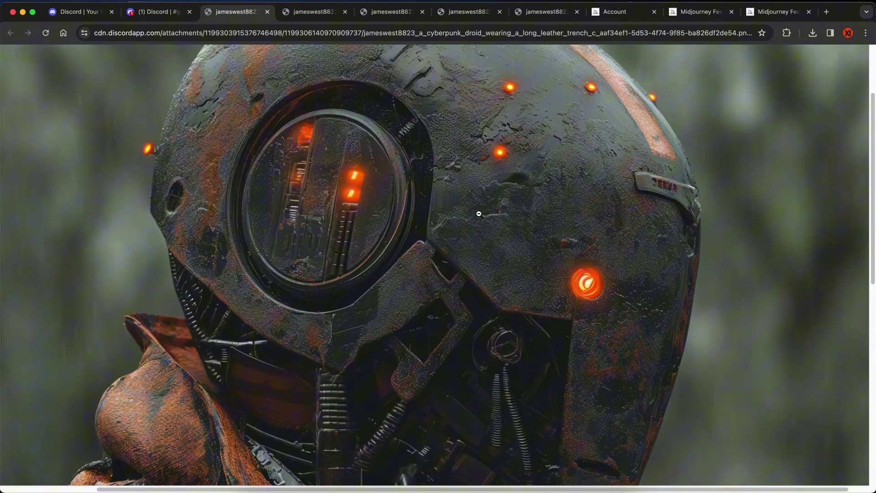
scroll(474, 220, up, 2)
scroll(474, 220, down, 6)
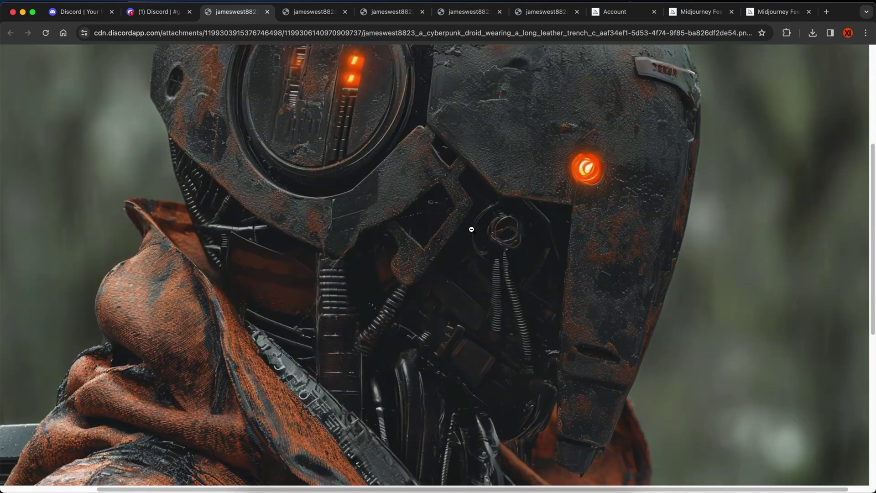
scroll(472, 230, down, 6)
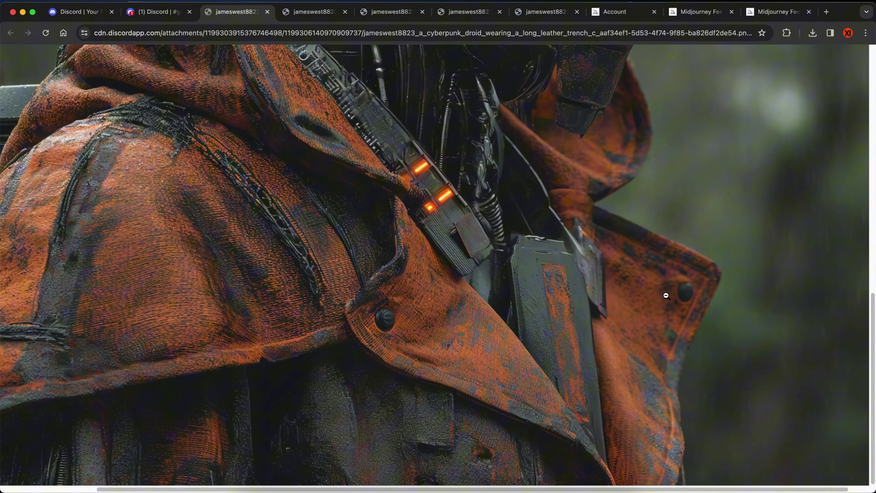
scroll(643, 279, up, 6)
scroll(643, 280, up, 6)
scroll(570, 271, down, 5)
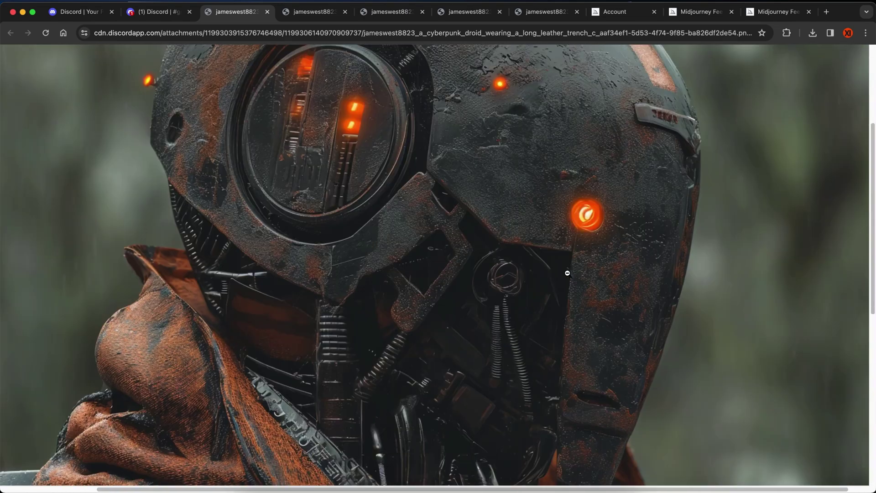
scroll(415, 280, down, 6)
scroll(414, 281, down, 5)
scroll(288, 262, down, 2)
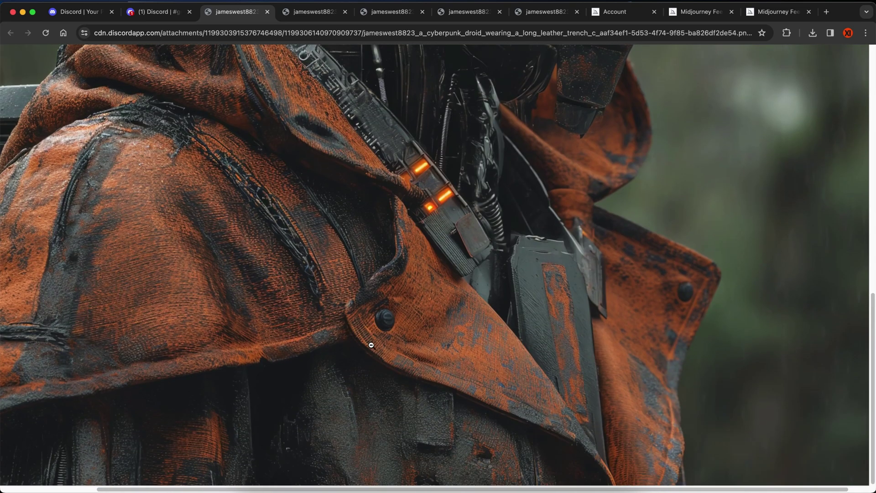
scroll(371, 345, up, 3)
scroll(371, 346, up, 6)
scroll(371, 345, up, 4)
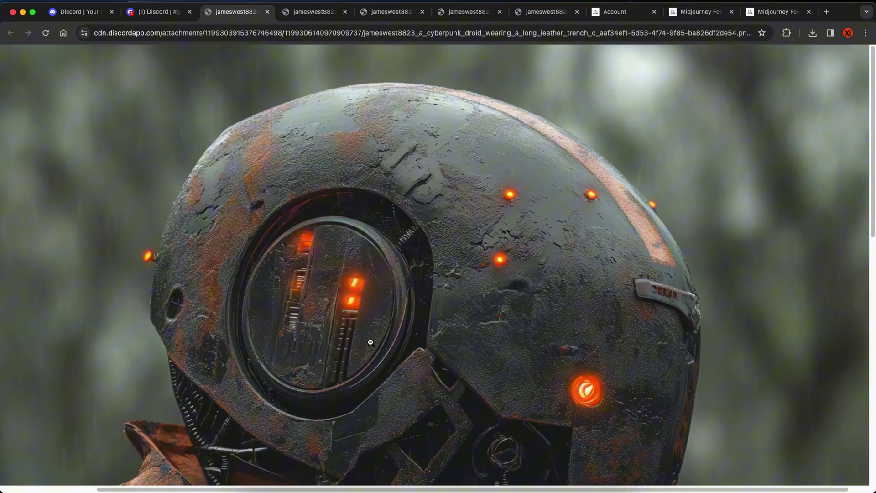
click(400, 176)
click(415, 193)
click(411, 218)
click(396, 194)
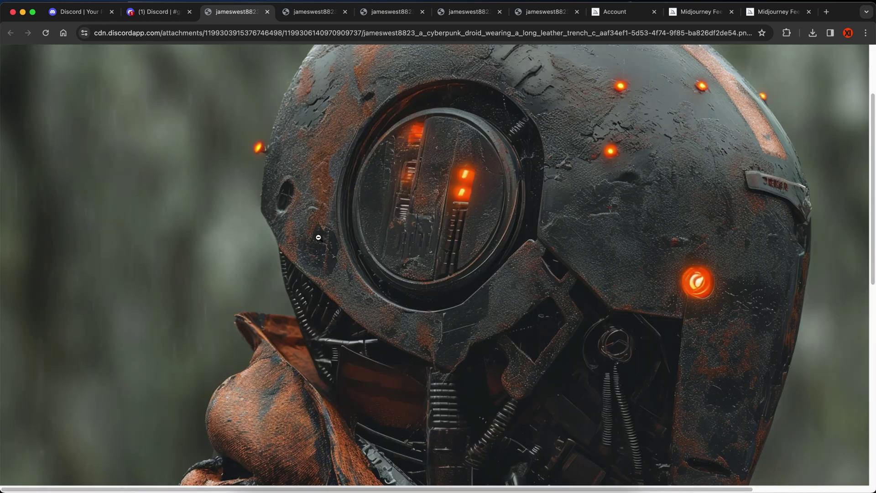
- Back in Discord, close the image viewer and select the tail of the droid prompt
key(ctrl+shift+Tab)
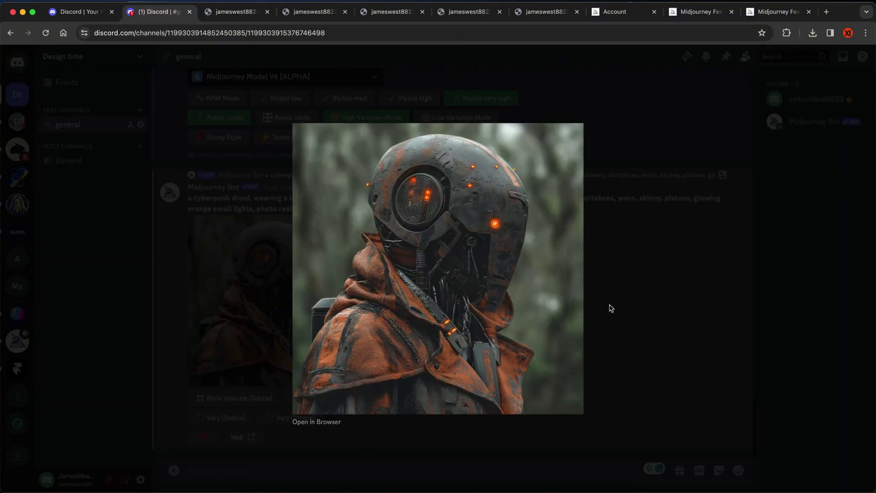
click(611, 308)
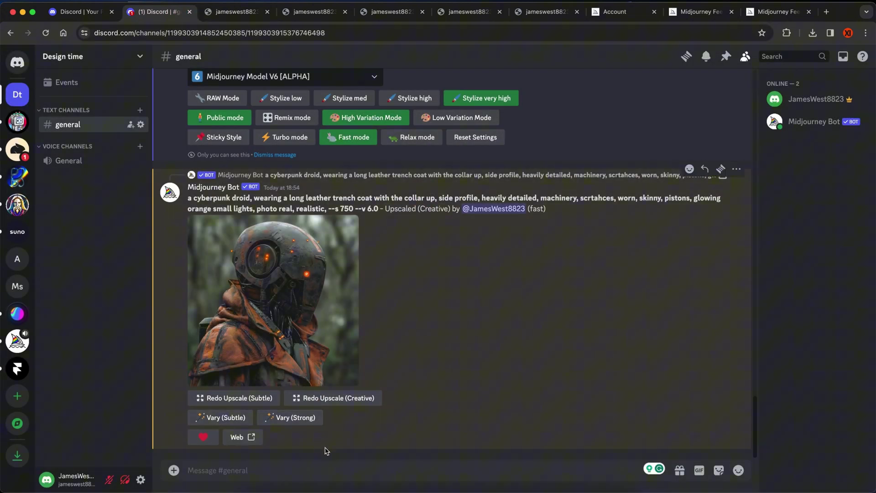
click(331, 469)
drag(328, 208, 187, 198)
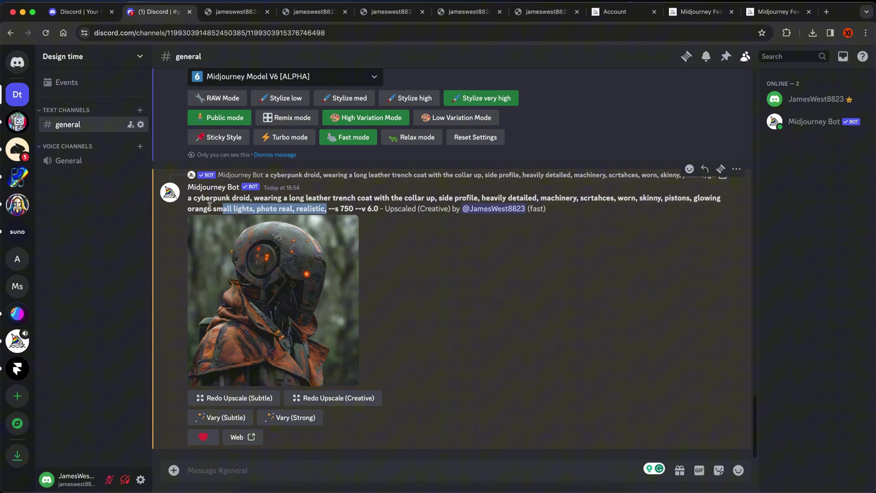
- Switch through the browser tabs to the Midjourney Explore feed
click(299, 469)
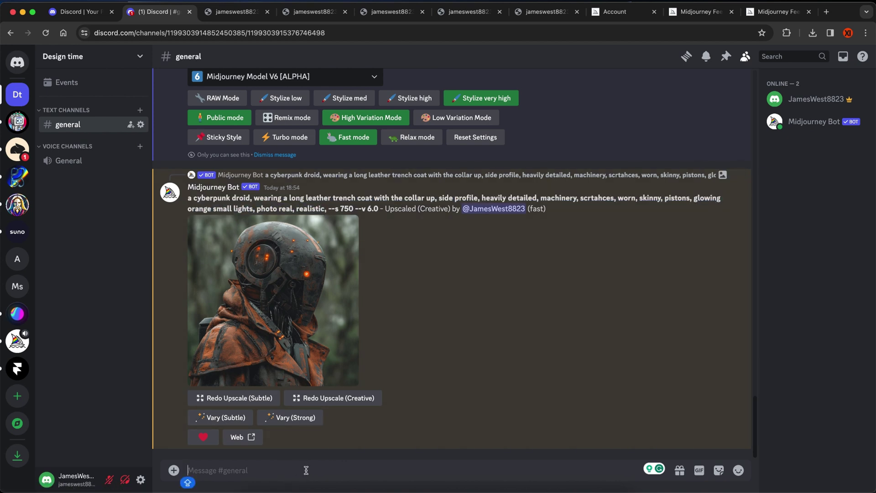
click(540, 12)
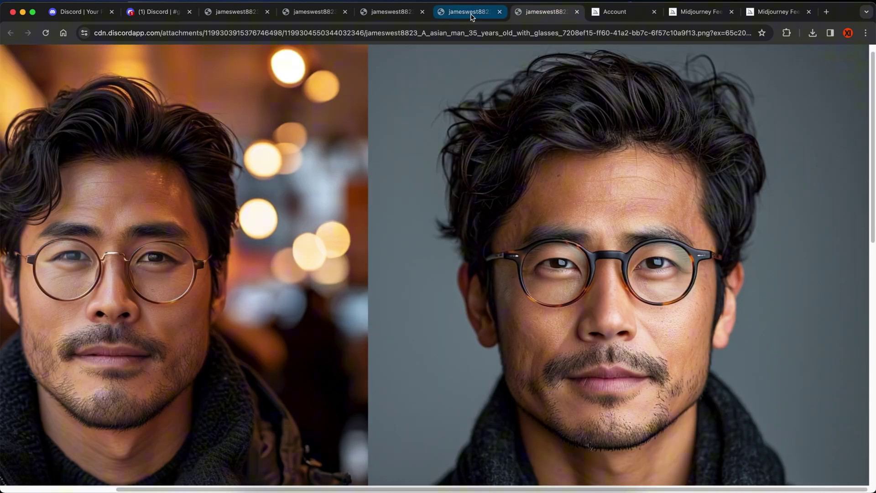
click(616, 12)
click(691, 12)
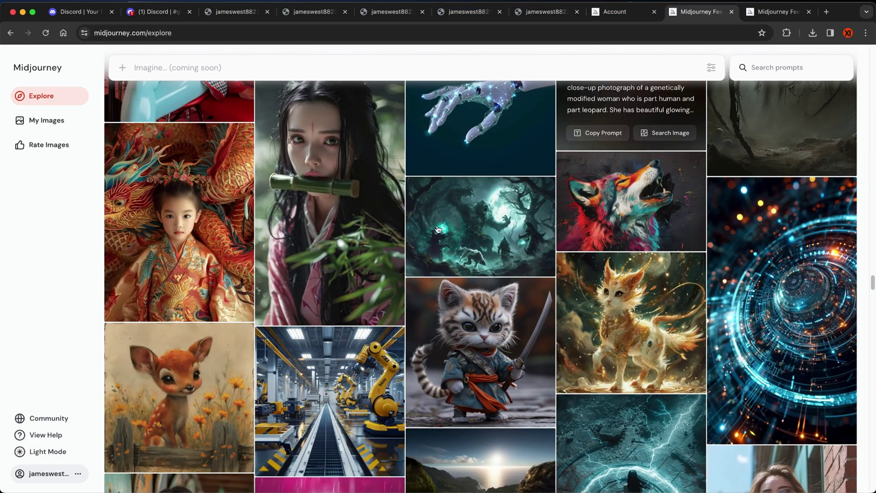
scroll(438, 233, down, 5)
scroll(435, 238, down, 3)
scroll(436, 238, down, 5)
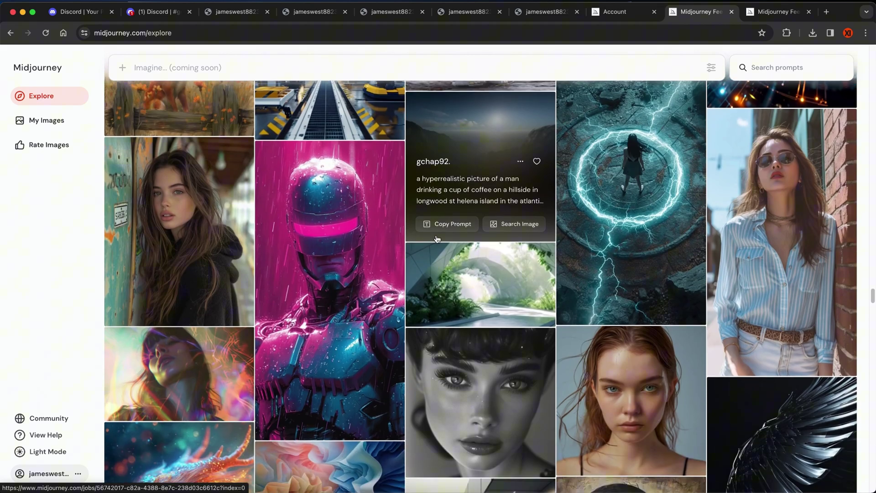
scroll(436, 238, down, 3)
scroll(438, 238, down, 3)
scroll(437, 239, down, 4)
scroll(437, 238, down, 4)
scroll(435, 239, down, 3)
scroll(435, 238, down, 5)
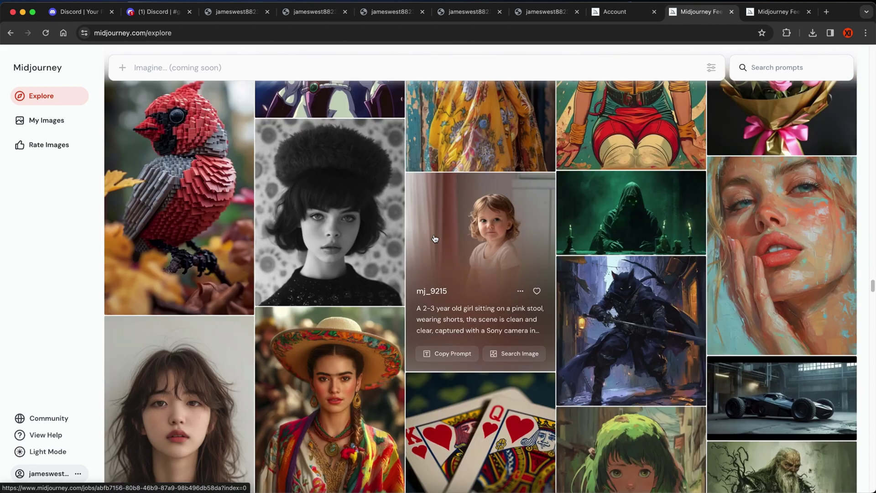
scroll(434, 239, down, 2)
scroll(434, 238, down, 3)
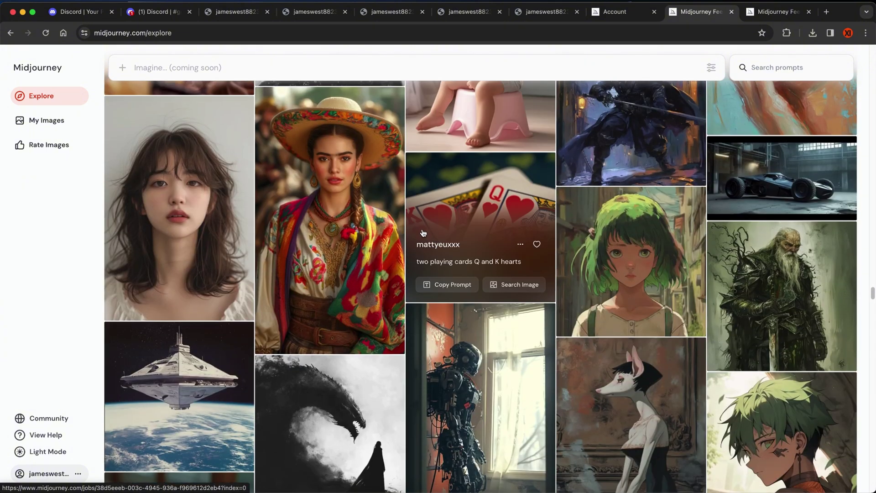
scroll(422, 233, down, 2)
scroll(410, 232, down, 2)
scroll(385, 227, down, 2)
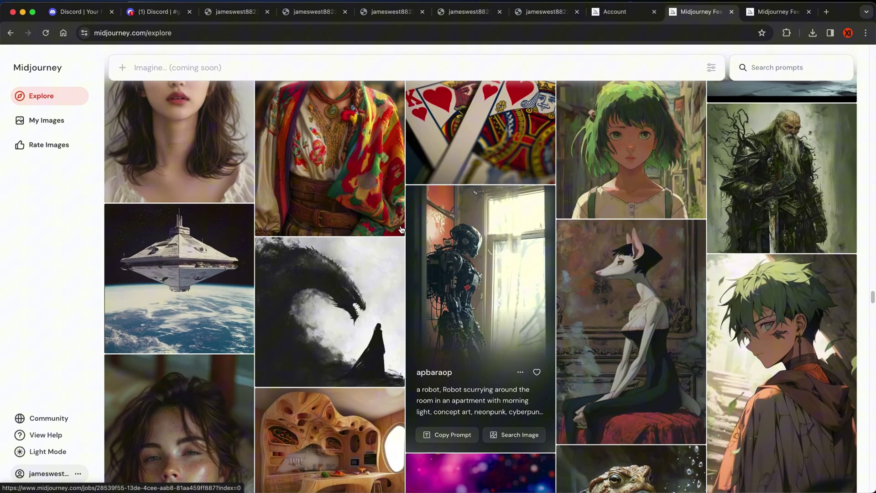
scroll(385, 227, down, 3)
scroll(383, 227, down, 5)
scroll(382, 225, down, 2)
scroll(380, 226, down, 2)
scroll(380, 226, down, 3)
scroll(381, 226, down, 1)
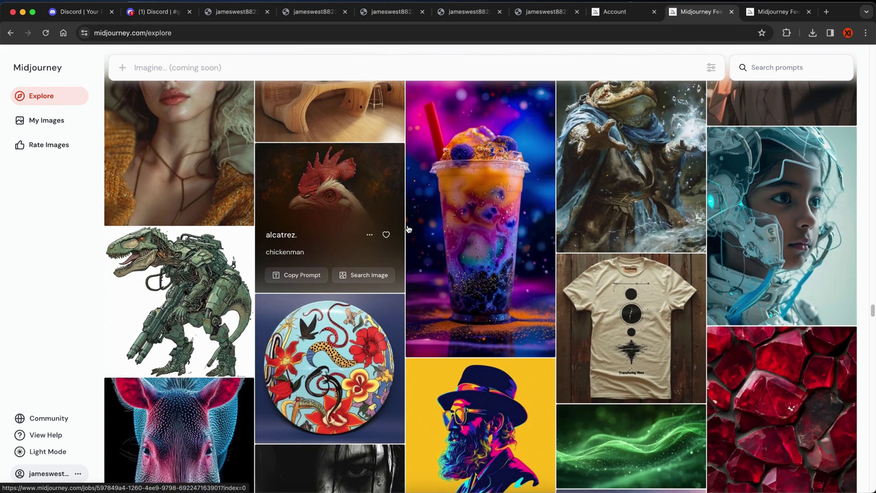
- Open the moonchaser_ robotic-costume girl portrait and copy its full prompt
click(759, 205)
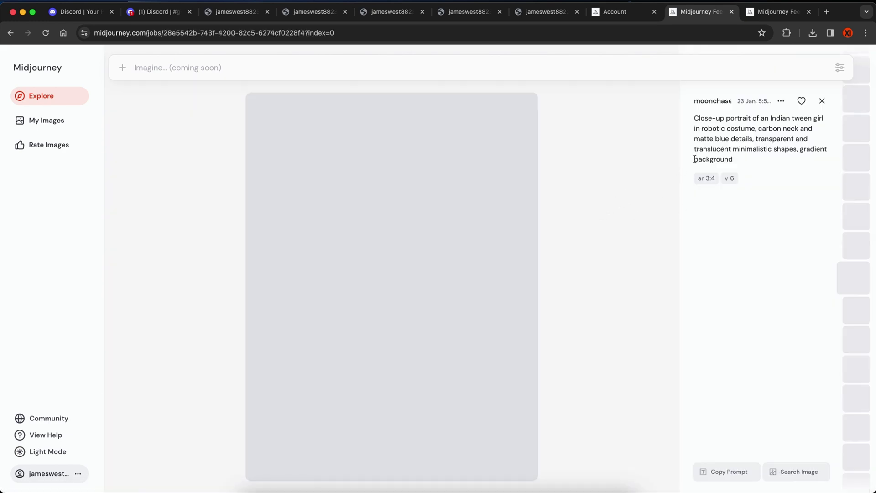
drag(693, 118, 738, 162)
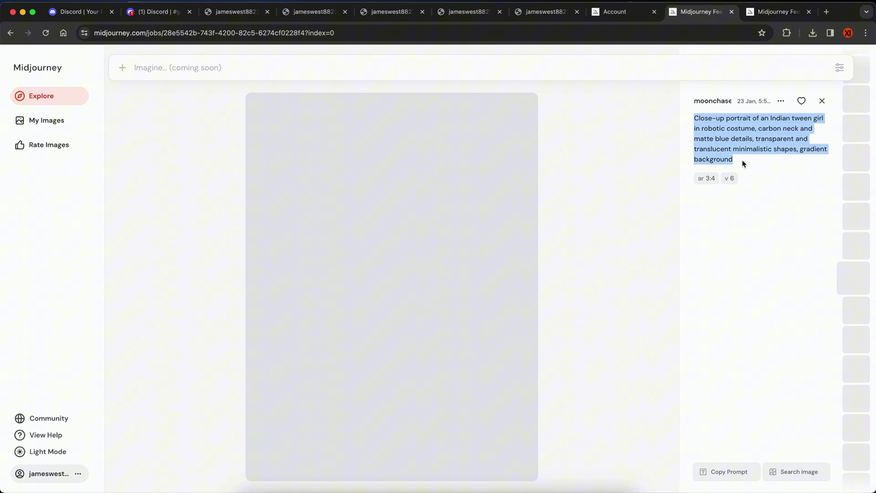
key(super+c)
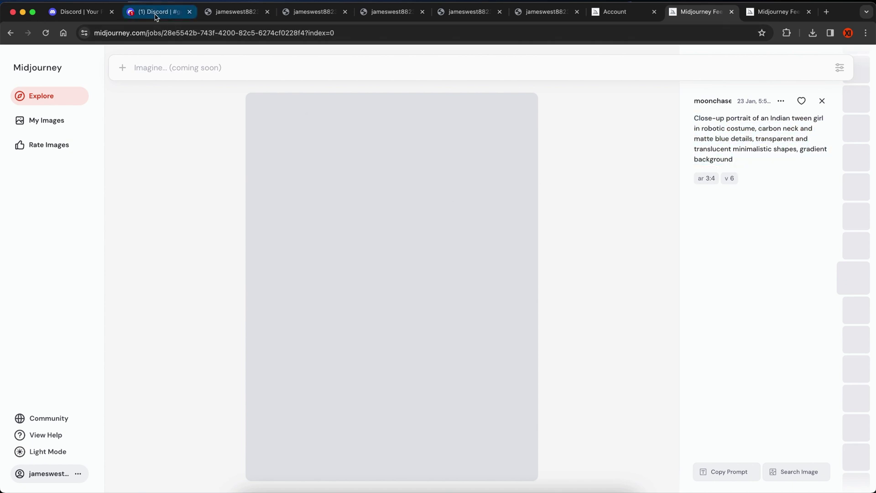
- Send /imagine with the pasted robotic-costume girl prompt plus --ar 16:9
click(158, 11)
click(295, 469)
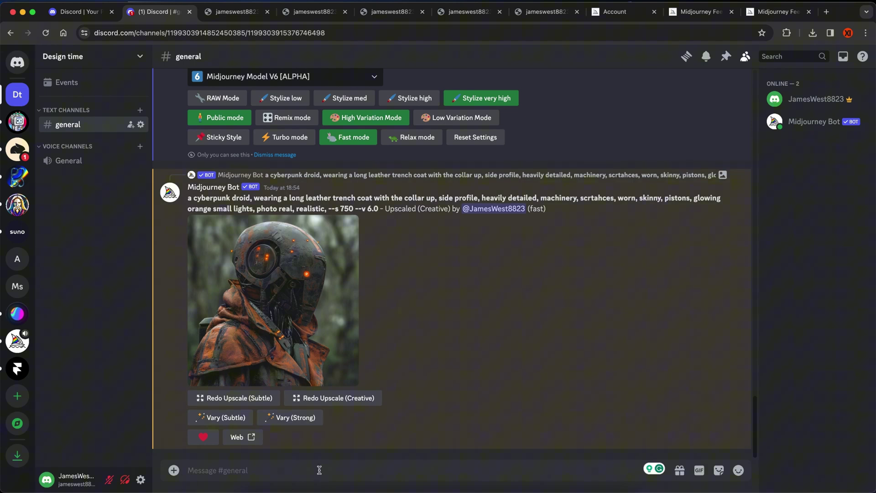
text(/imagine)
key(Return)
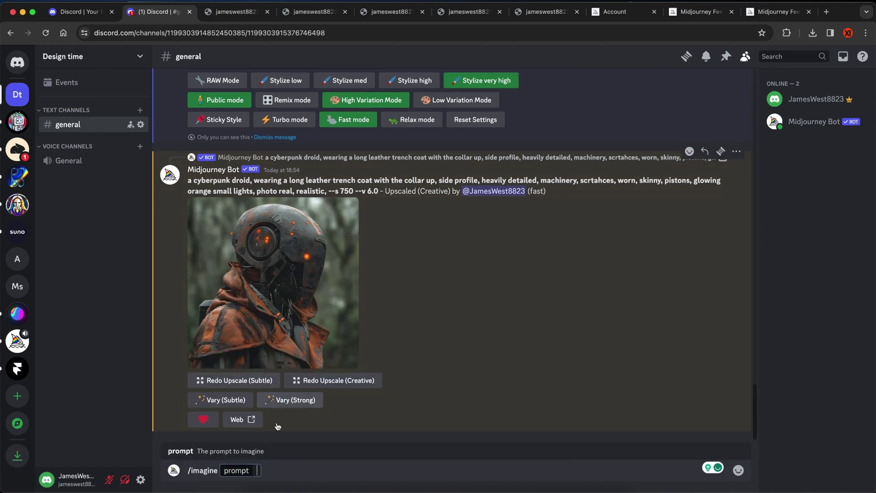
key(super+v)
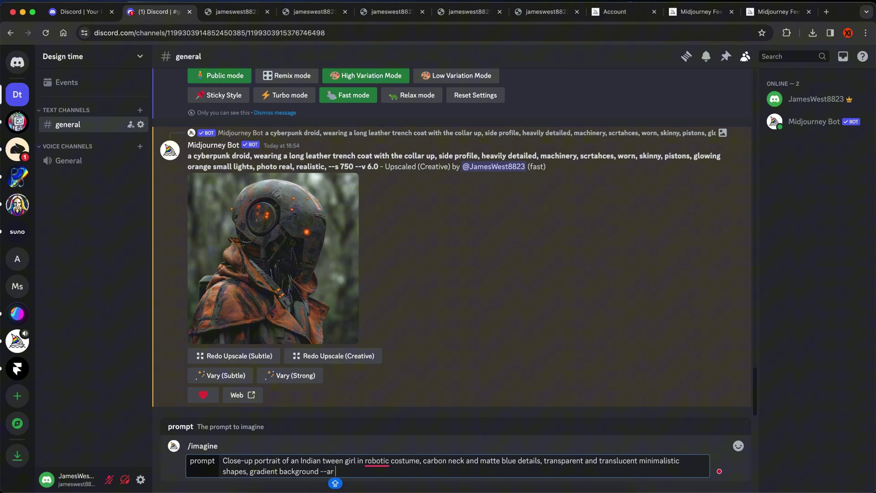
text(16:)
text(9)
key(Return)
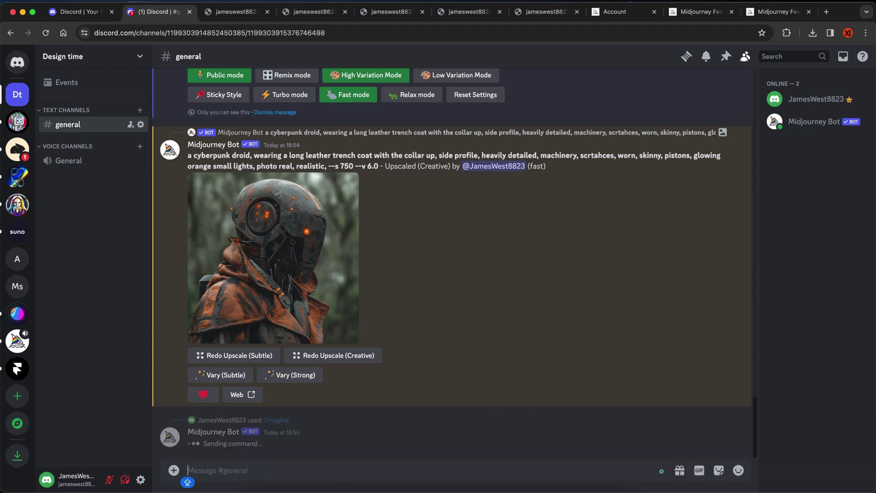
mouse_move(394, 339)
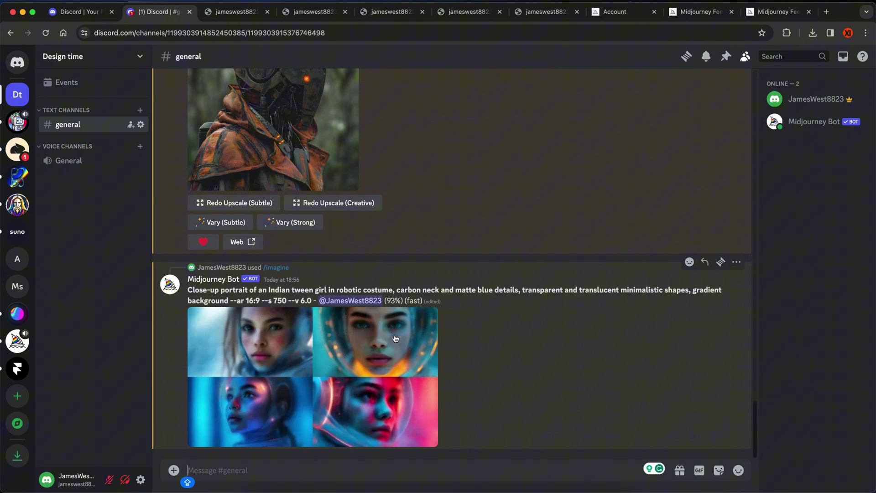
- Glance at the Explore tab, then enlarge the finished glass-helmet portrait grid in Discord
click(774, 11)
scroll(520, 276, down, 5)
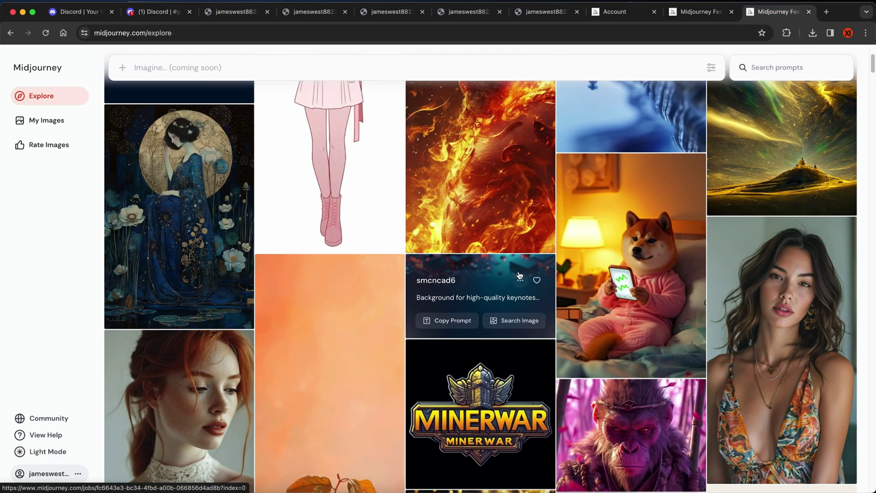
scroll(520, 276, down, 5)
scroll(520, 276, down, 5)
scroll(520, 276, down, 5)
scroll(520, 276, down, 5)
scroll(520, 276, down, 5)
click(157, 12)
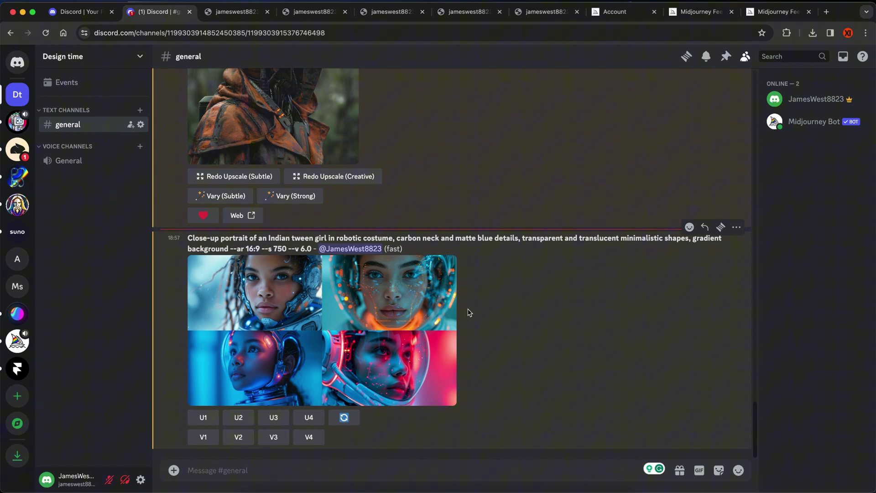
click(399, 304)
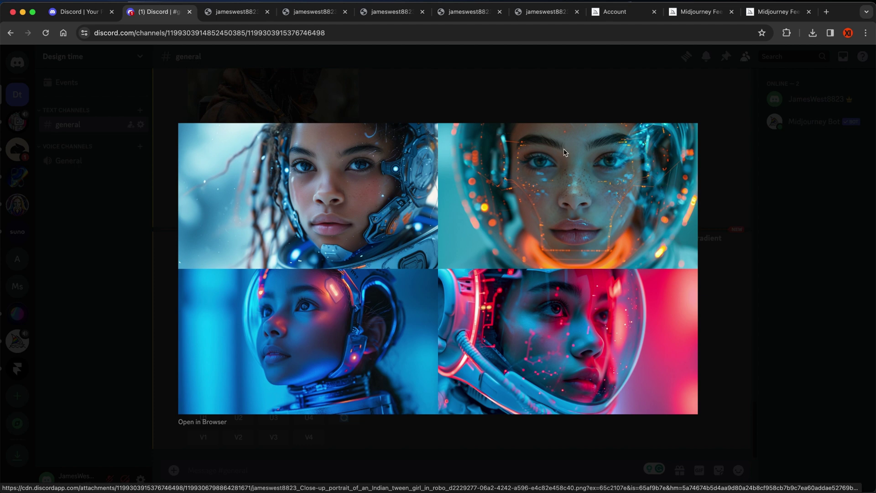
- Upscale portrait 2 with U2, open it in the browser, and queue Upscale (Creative)
key(Escape)
click(238, 417)
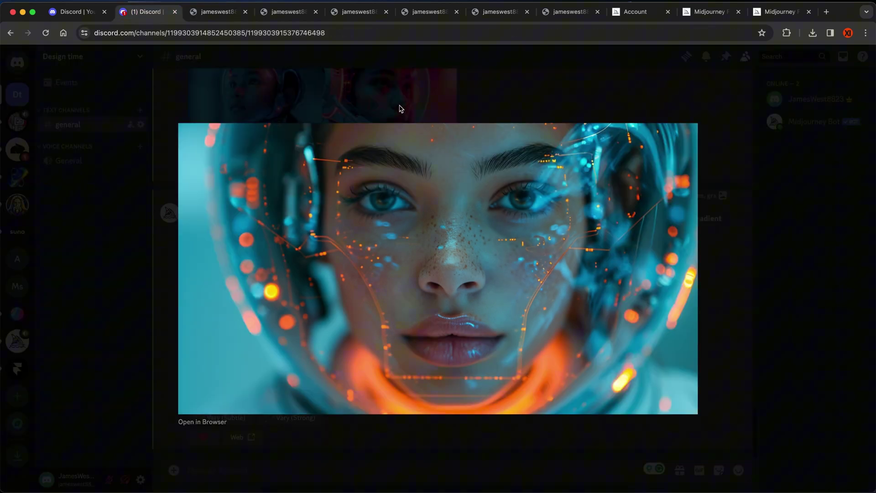
click(547, 343)
click(307, 397)
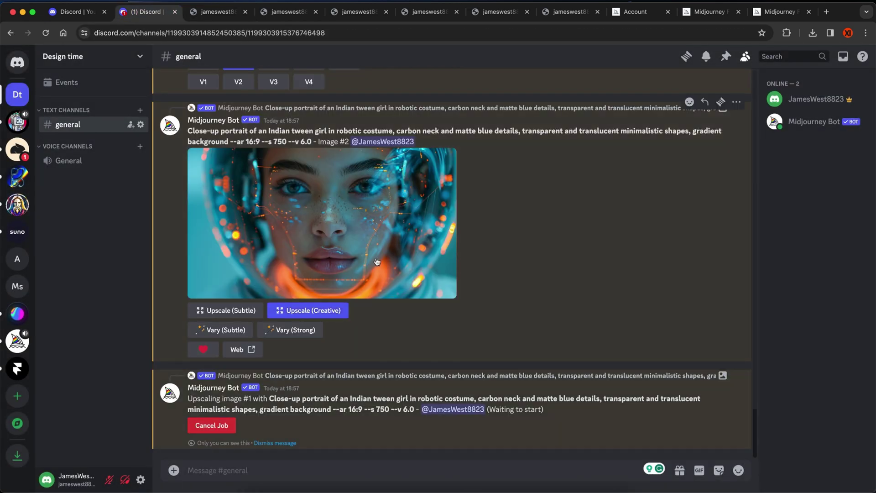
click(220, 12)
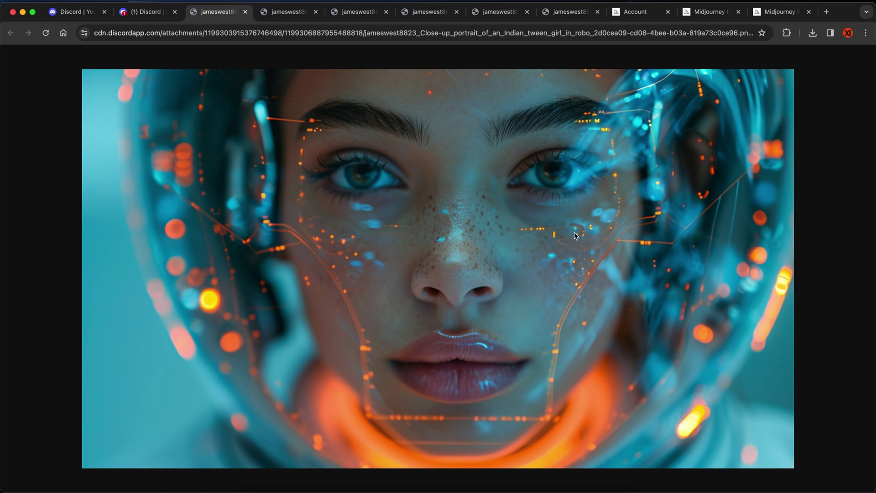
click(148, 11)
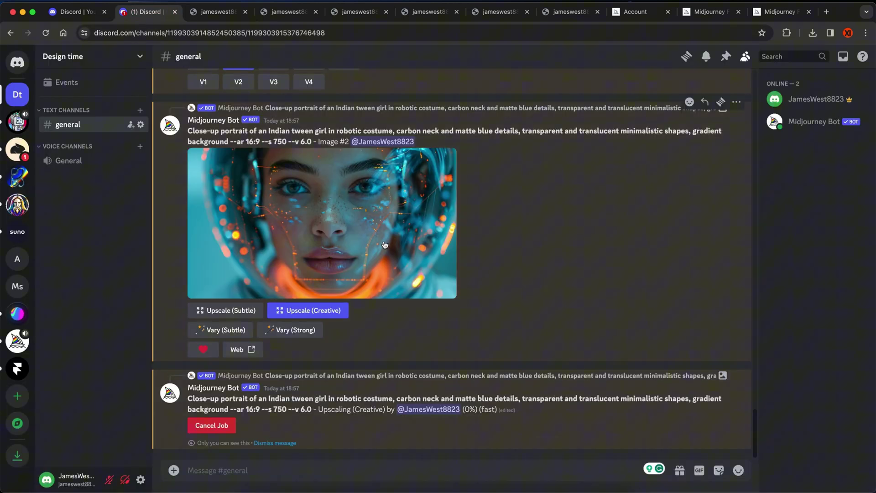
click(219, 11)
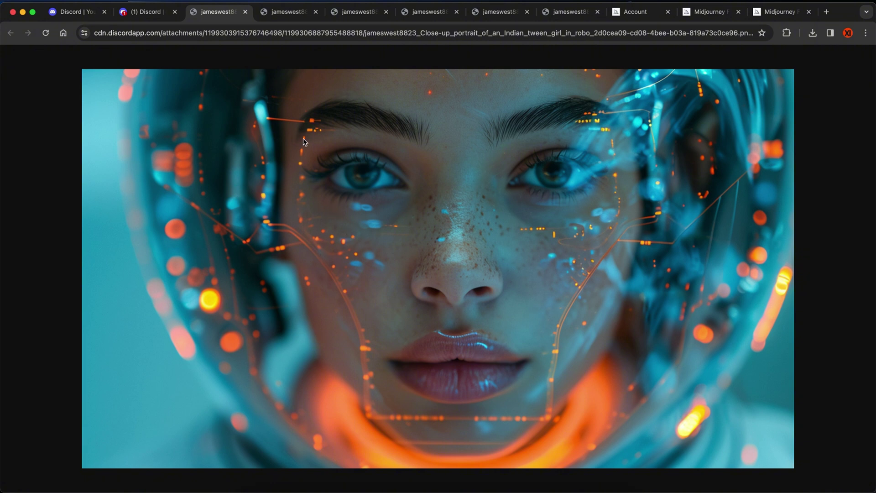
click(146, 12)
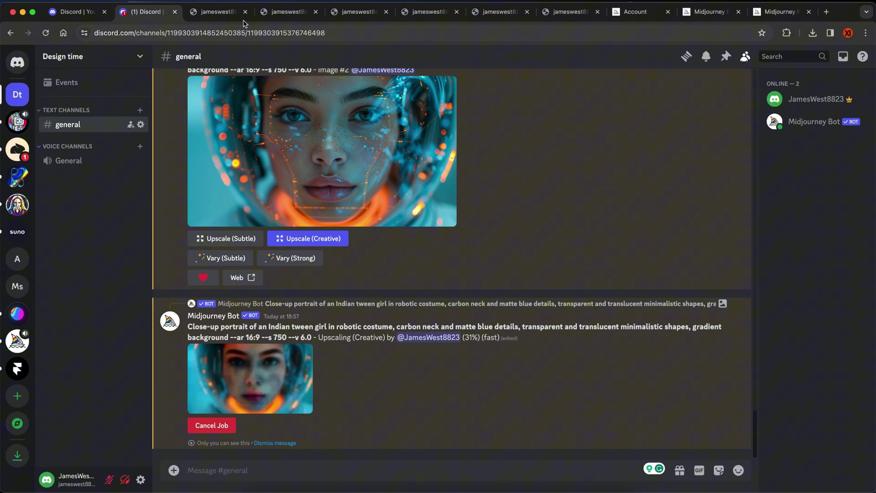
- Browse the full-size image tabs: portrait, droid close-up, droid grid and man with glasses
click(218, 12)
click(287, 12)
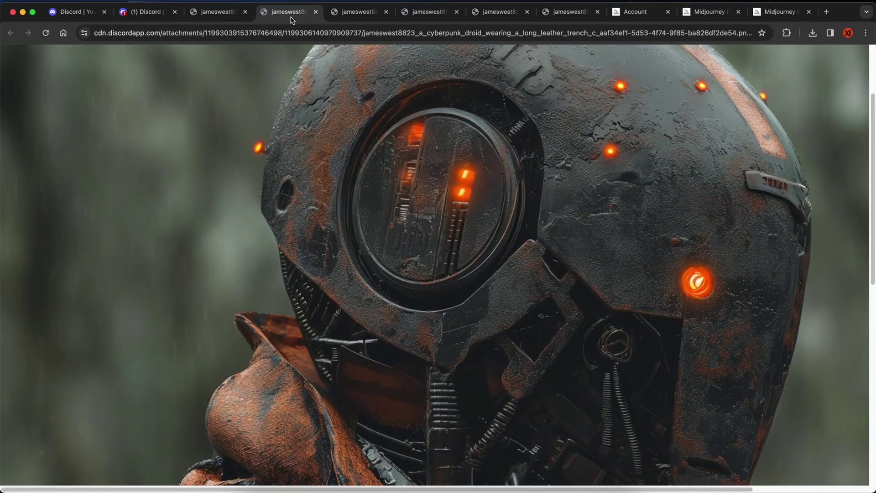
click(358, 12)
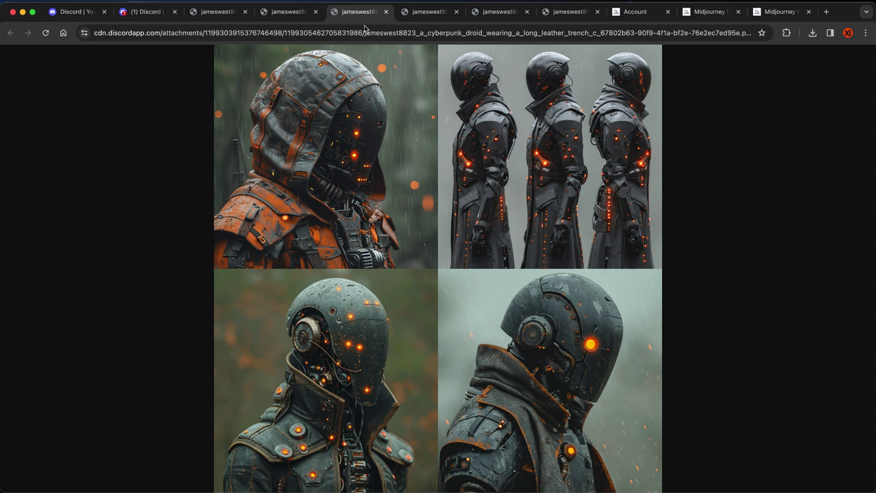
click(424, 12)
scroll(431, 111, up, 10)
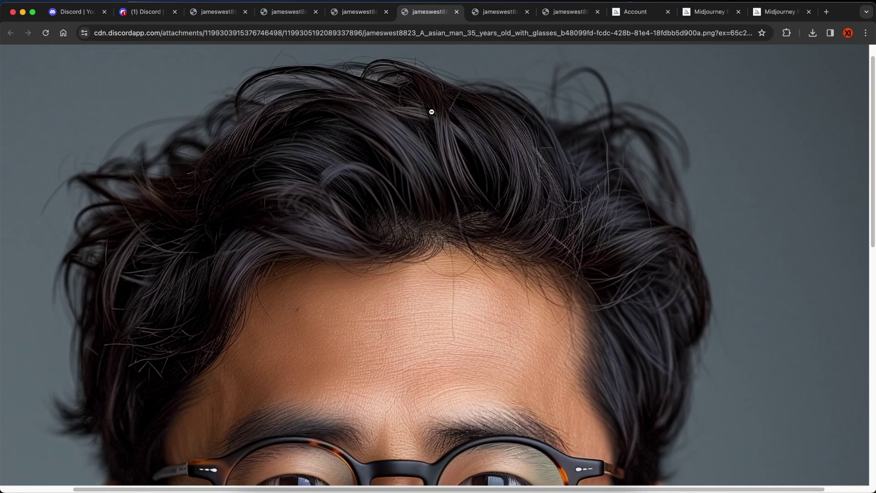
click(358, 12)
click(498, 12)
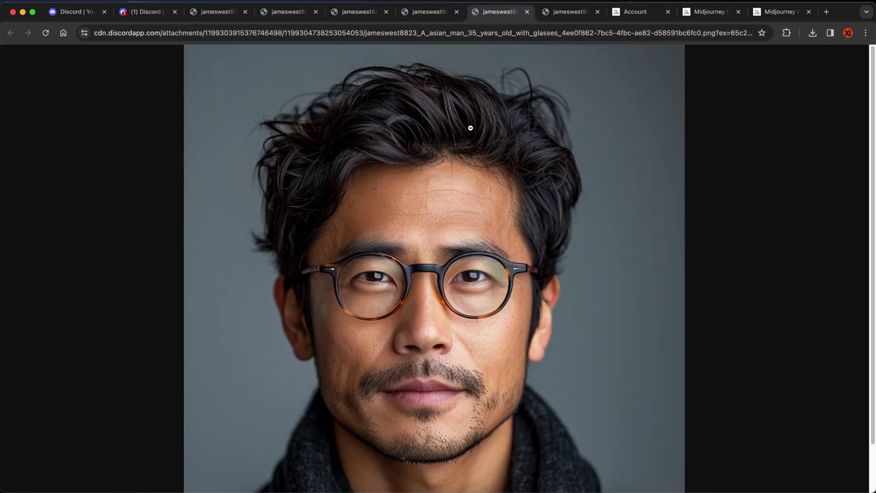
- Close the single-man and two-portrait image tabs, then return to the Discord chat
click(466, 145)
click(526, 12)
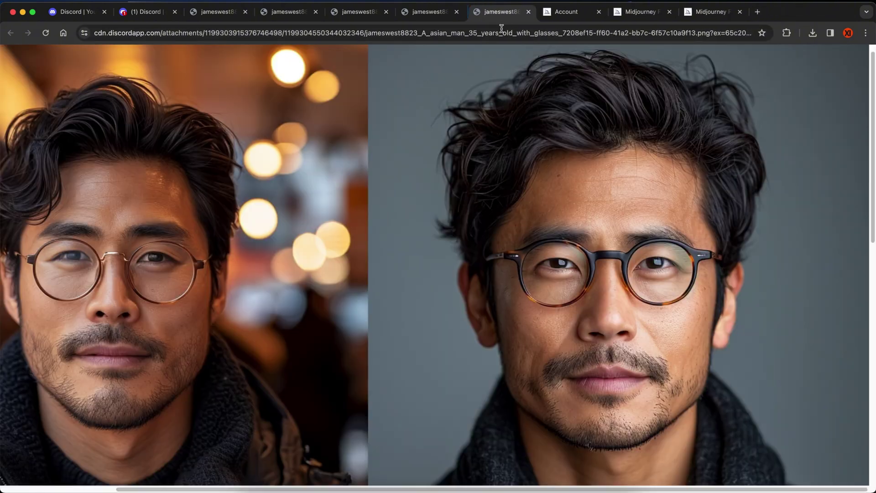
scroll(496, 145, down, 8)
scroll(497, 145, down, 2)
scroll(496, 141, up, 8)
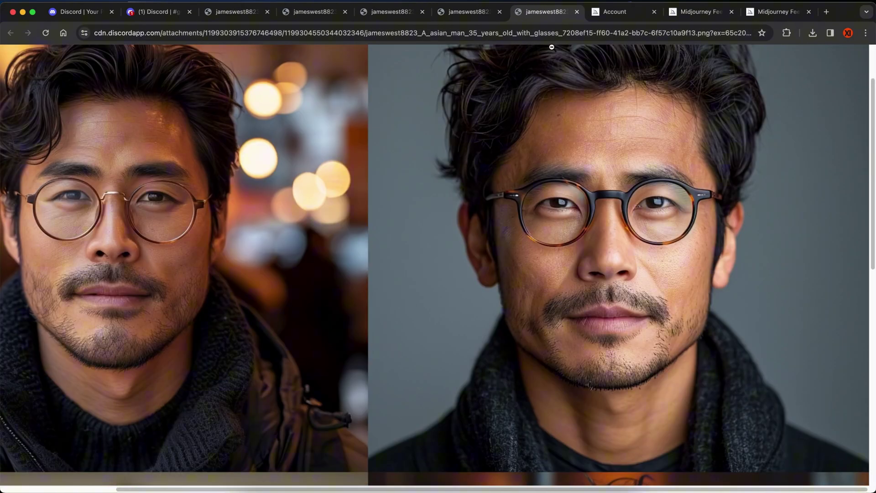
scroll(553, 46, down, 8)
scroll(536, 107, down, 1)
click(576, 11)
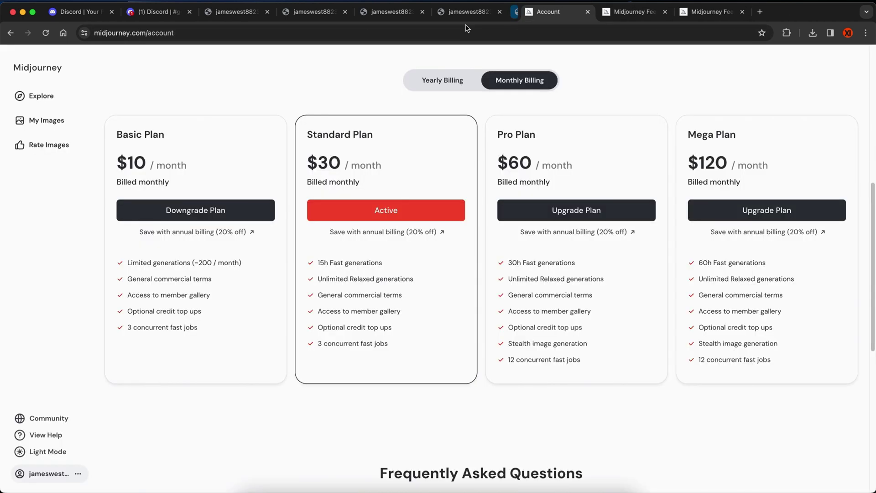
click(236, 12)
click(315, 12)
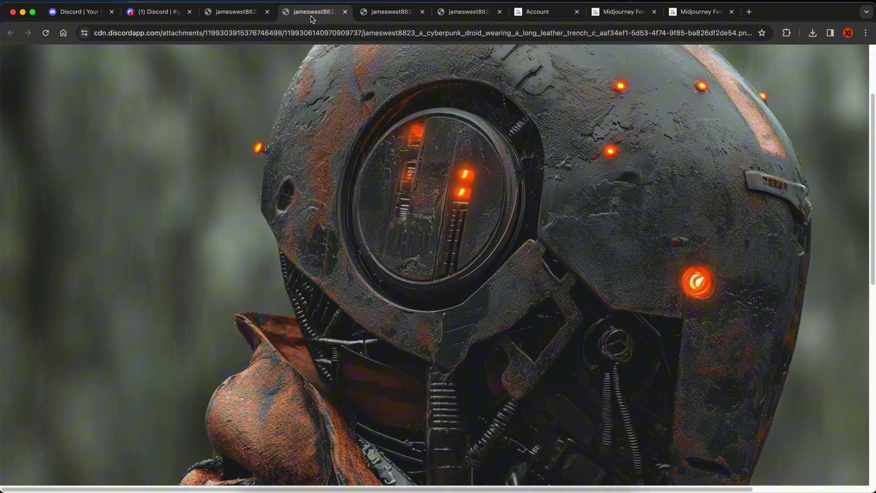
click(404, 12)
click(172, 12)
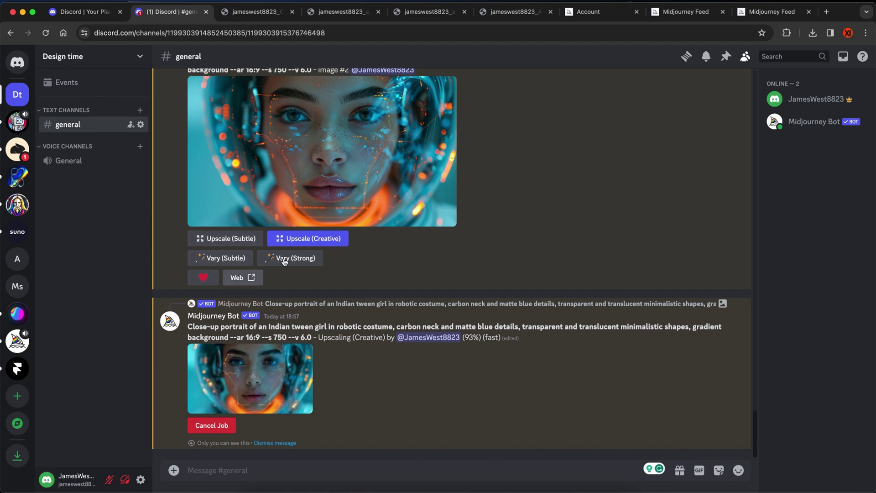
- Open the finished glass-helmet portrait upscale full-screen and zoom in on its detail
click(227, 470)
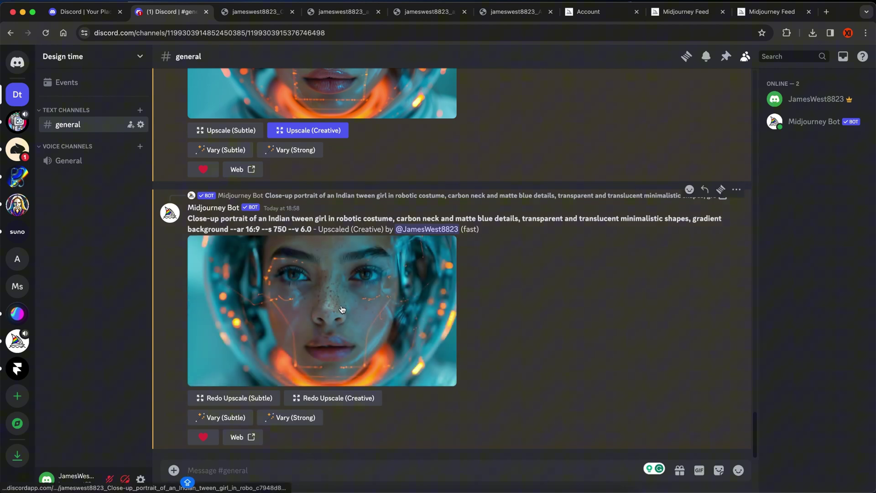
click(362, 327)
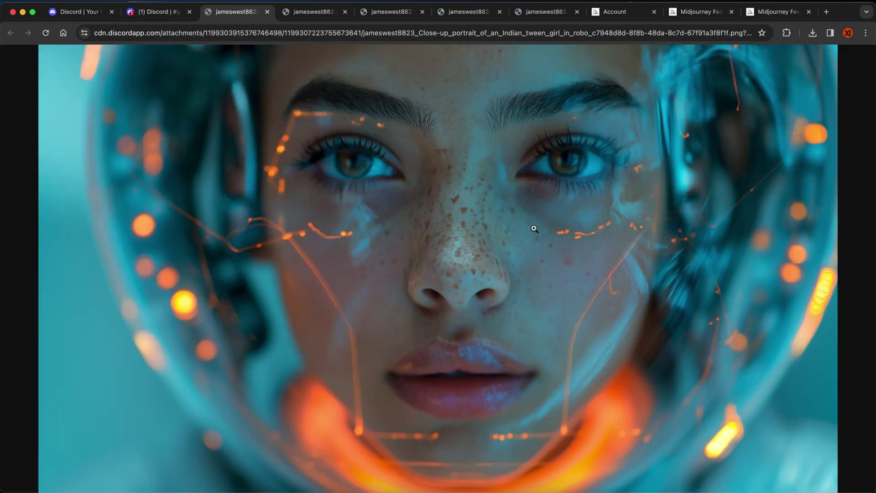
click(476, 229)
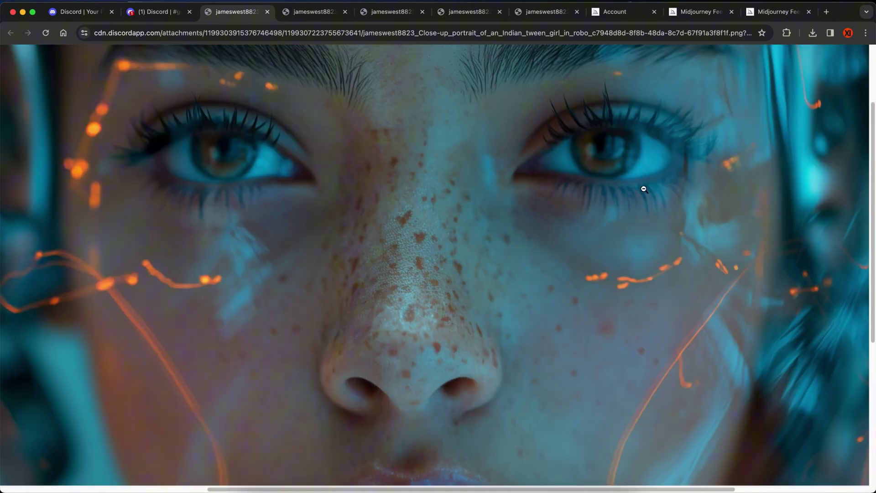
click(492, 243)
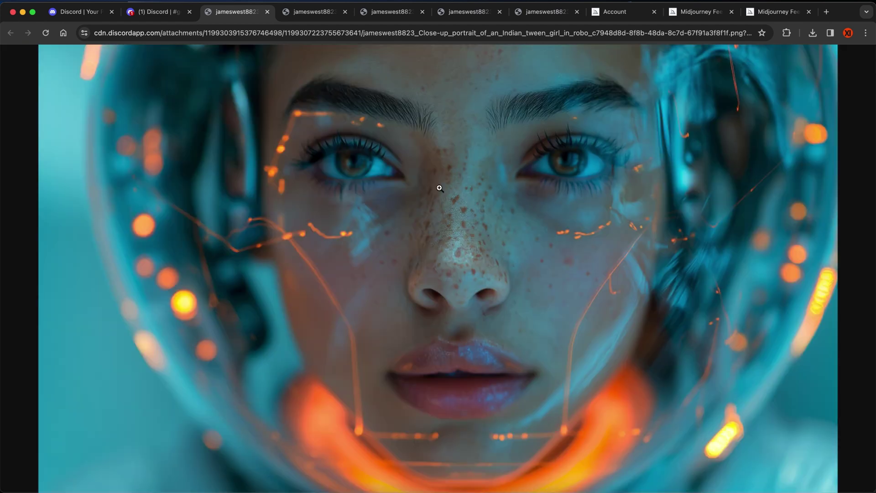
- Zoom in around the mouth and back out, then close the viewer in Discord
click(477, 374)
click(341, 283)
click(155, 14)
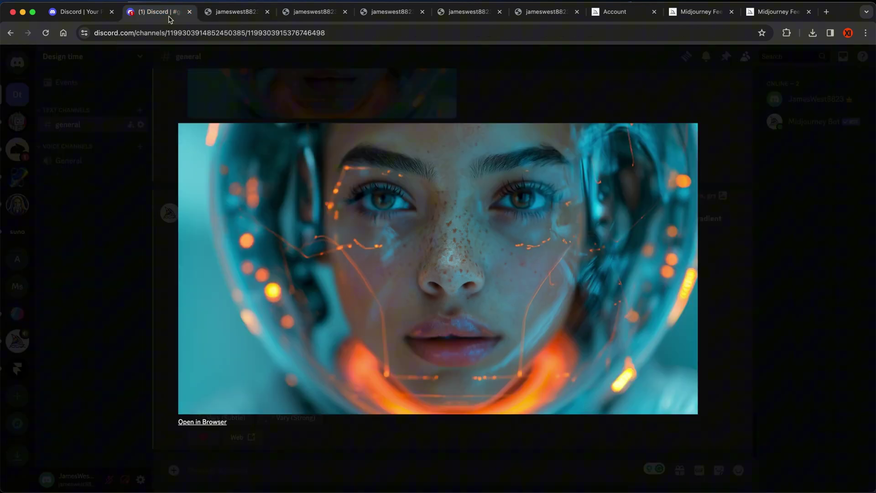
click(375, 108)
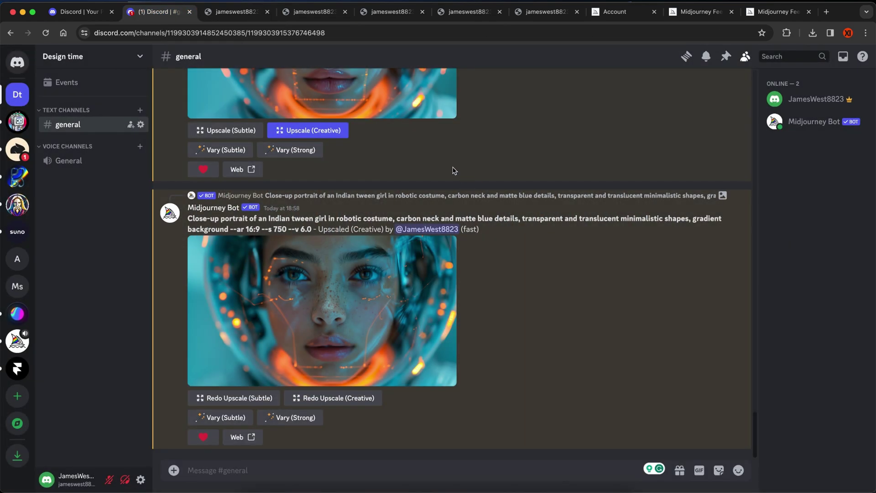